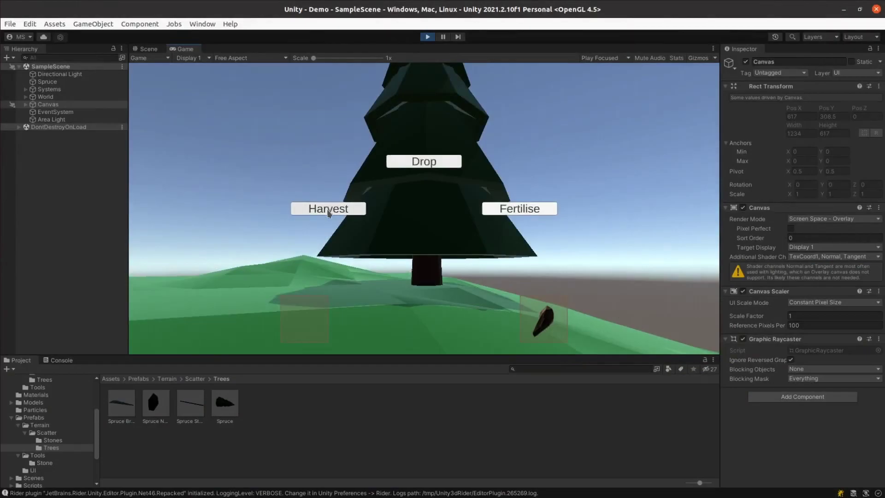
Harvest the standing spruce tree so that all its branches come off the trunk.
left_click(328, 211)
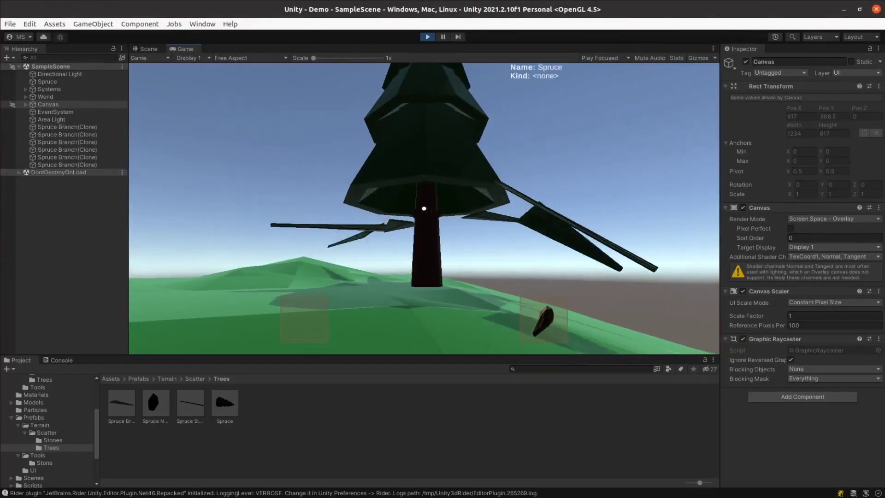
left_click(337, 212)
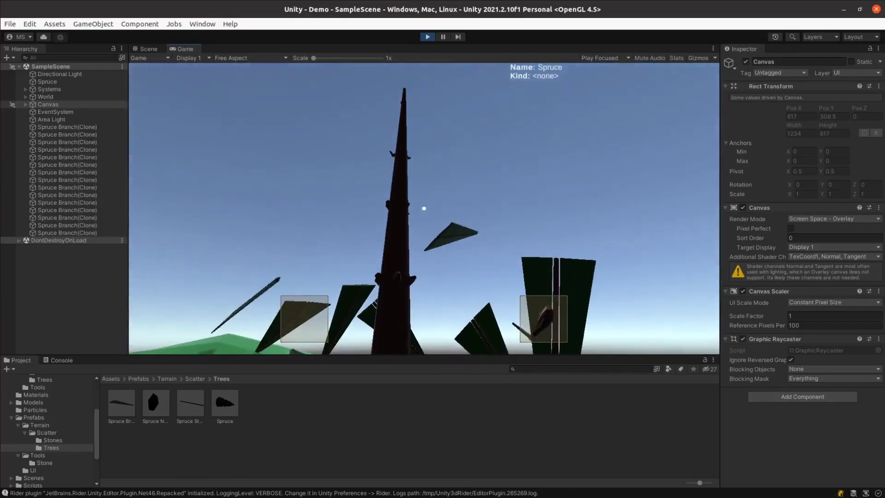
Harvest several fallen spruce branches around the trunk, separating them into needles and sticks.
right_click(424, 208)
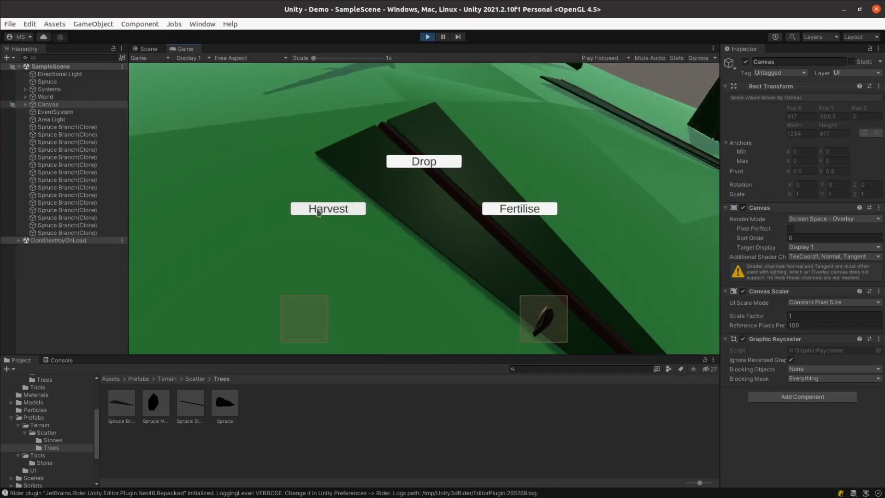
left_click(318, 211)
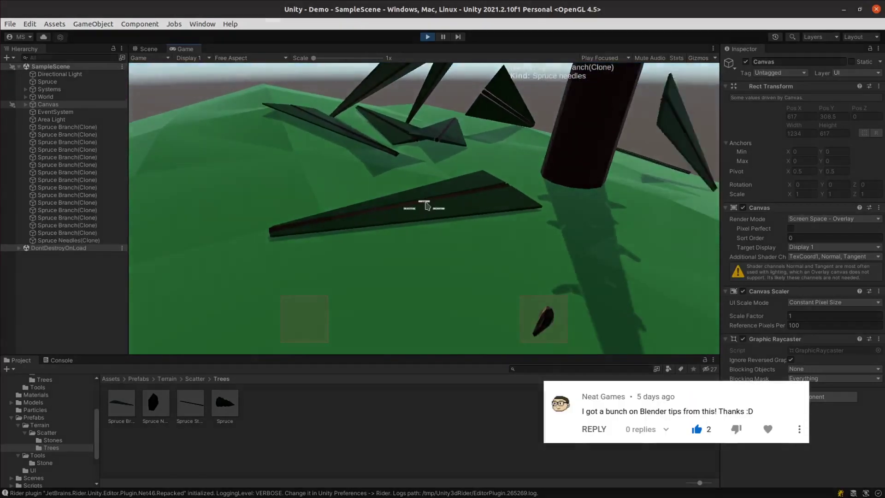
left_click(325, 207)
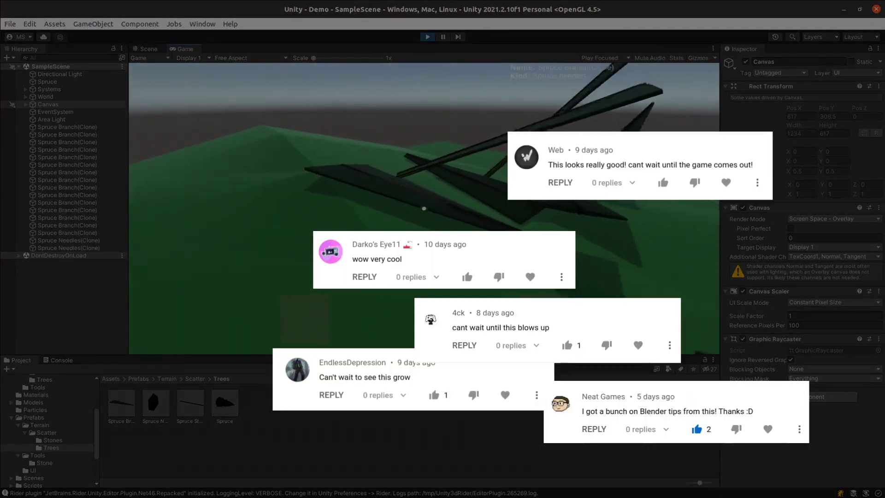
right_click(423, 208)
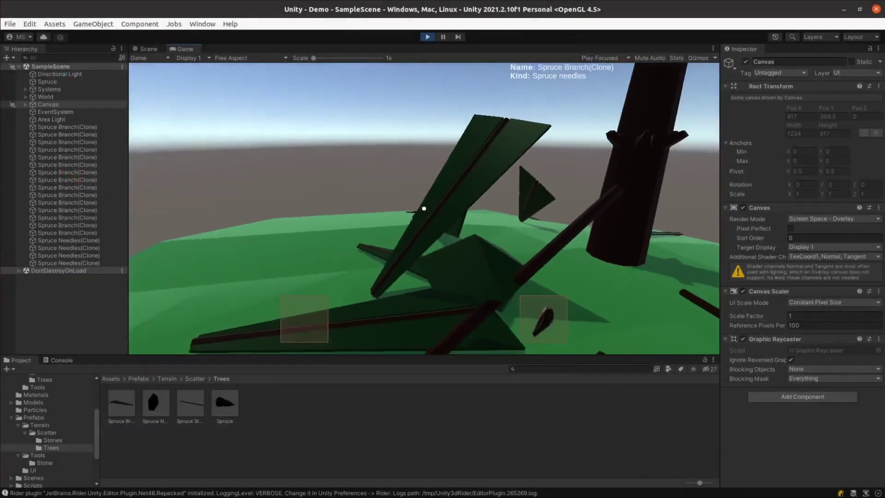
left_click(362, 210)
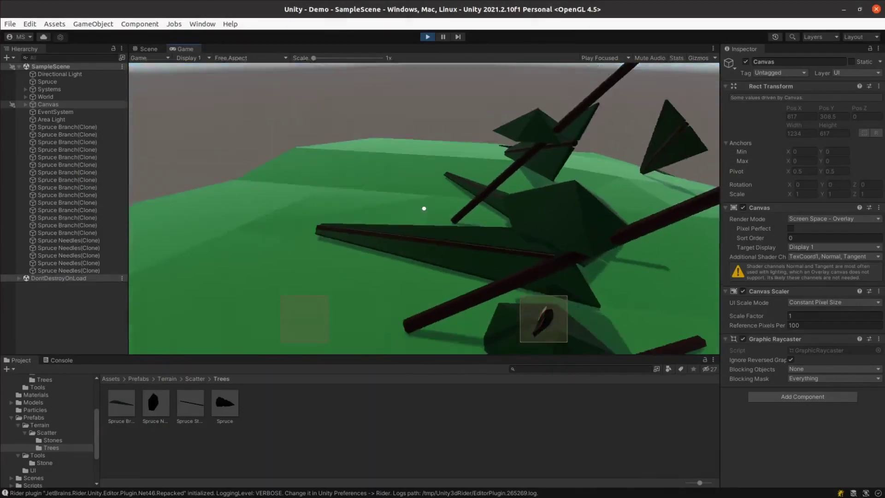
left_click(337, 209)
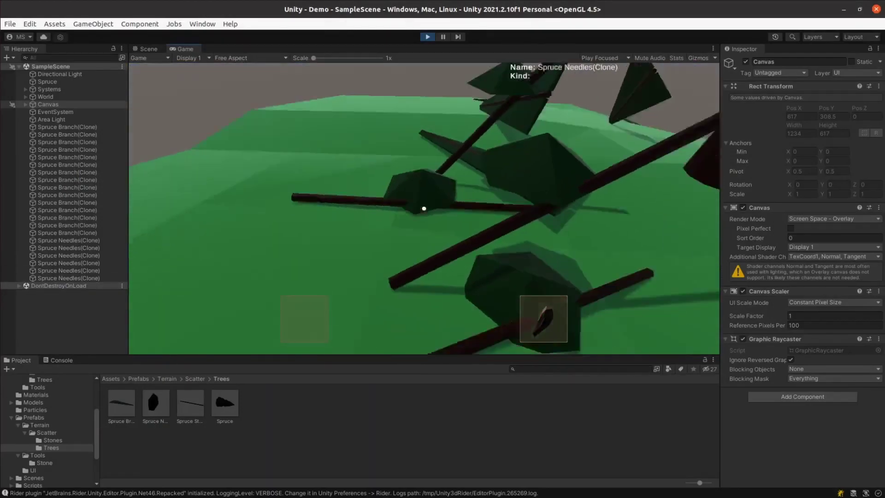
Harvest more fallen branches farther from the trunk and stop play mode.
key("w")
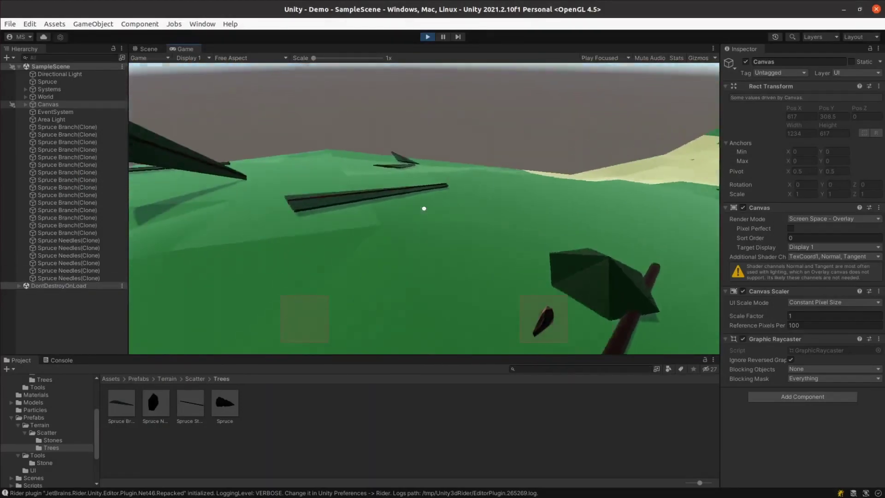
right_click(424, 208)
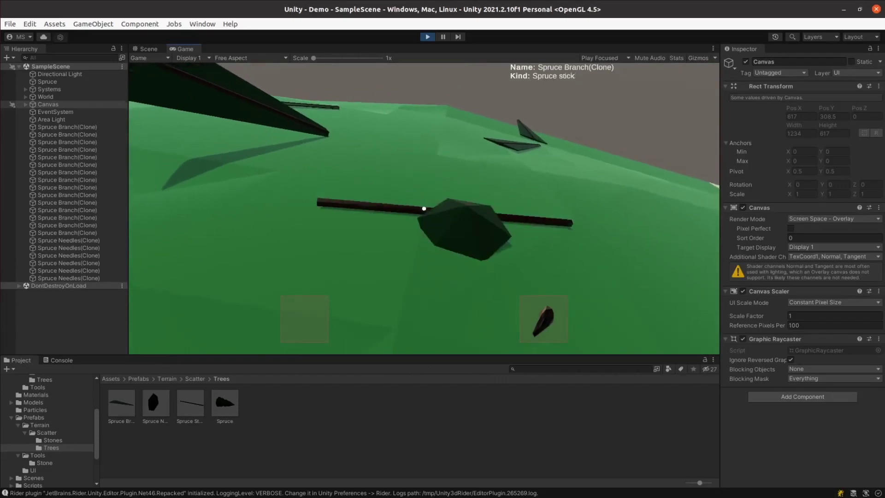
right_click(424, 208)
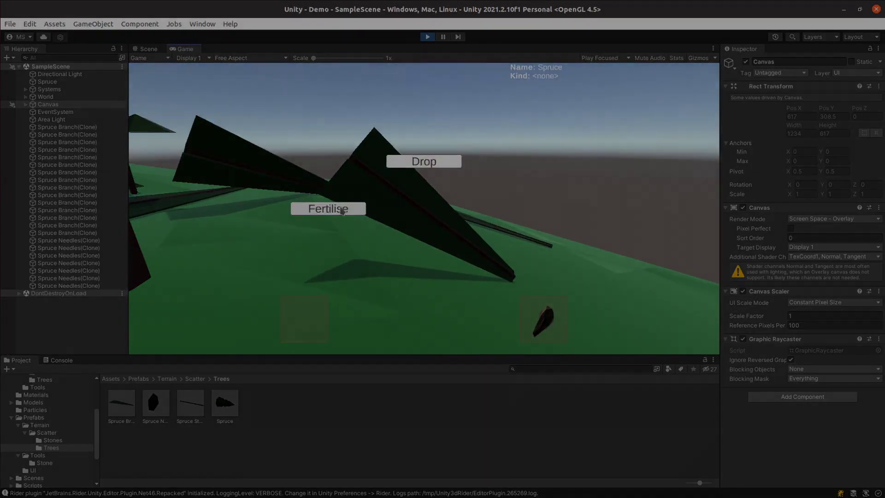
left_click(342, 210)
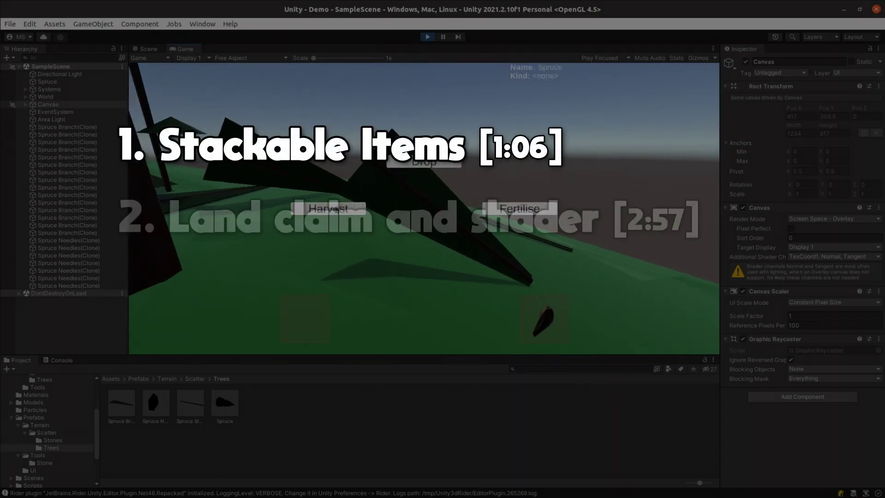
left_click(337, 209)
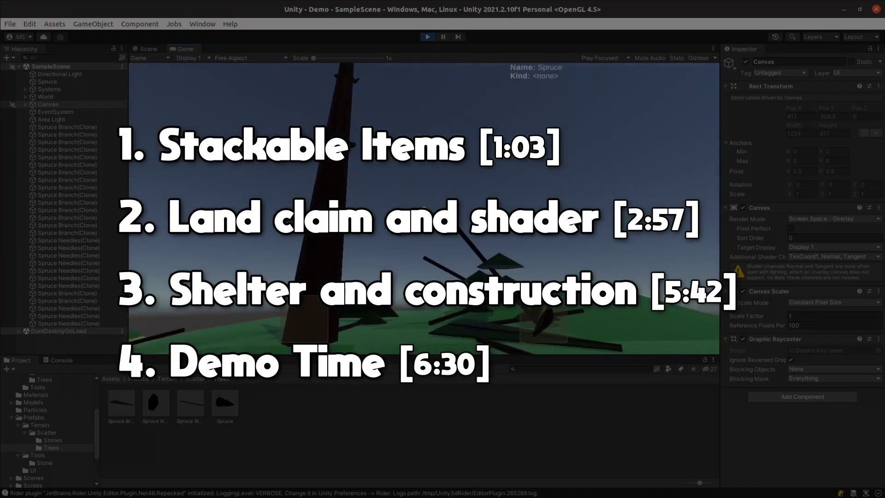
left_click(428, 37)
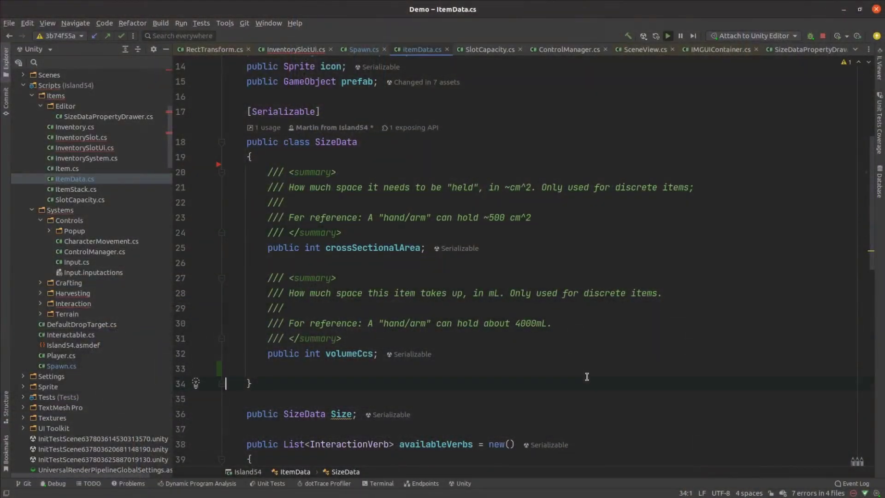
In Rider, restore the isContinuous field and its summary comment in the SizeData class of ItemData.cs.
key("ctrl+z")
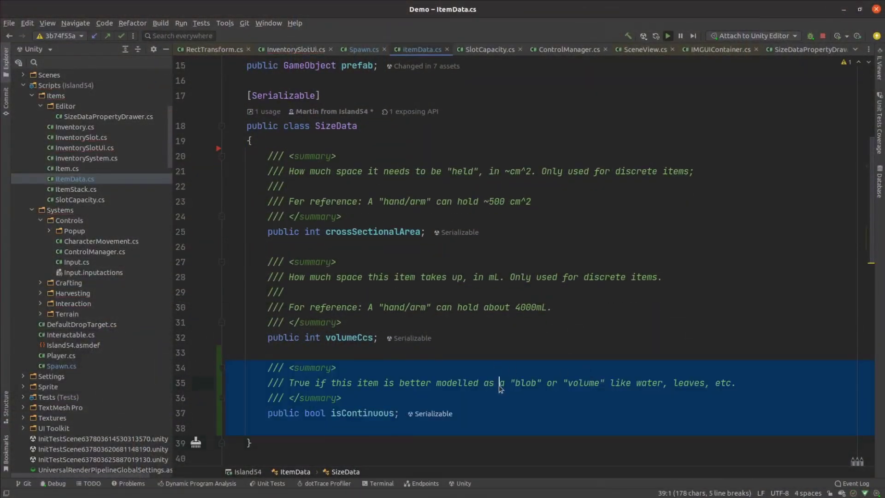
scroll(553, 369, "down", 4)
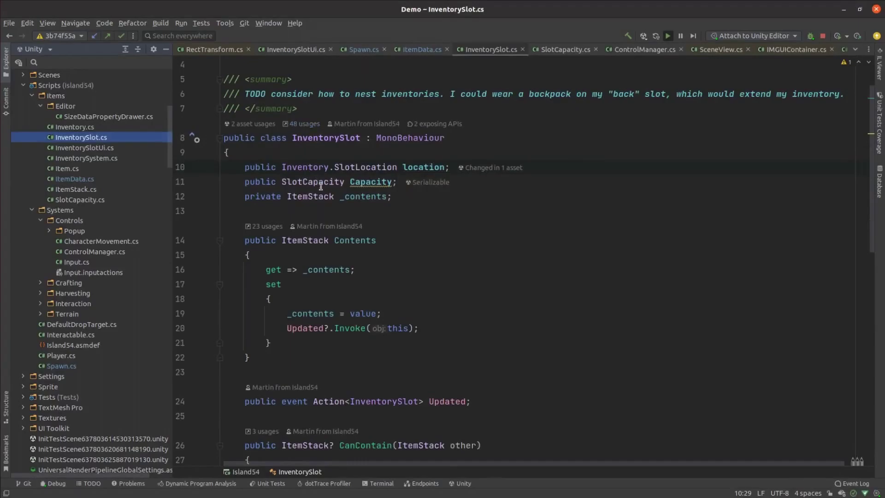
Examine the SlotCapacity struct from InventorySlot.cs, plus the debugItem field and Debug method in ControlManager.cs.
left_click(316, 183, "ctrl")
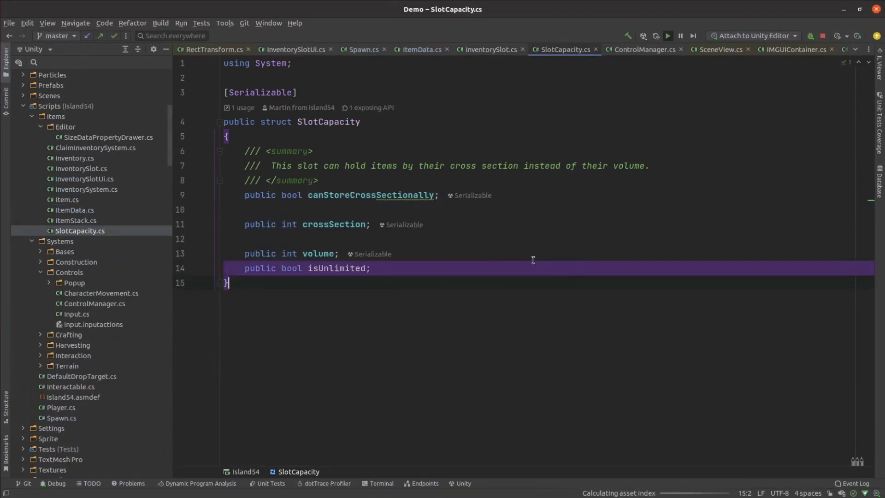
left_click(533, 260)
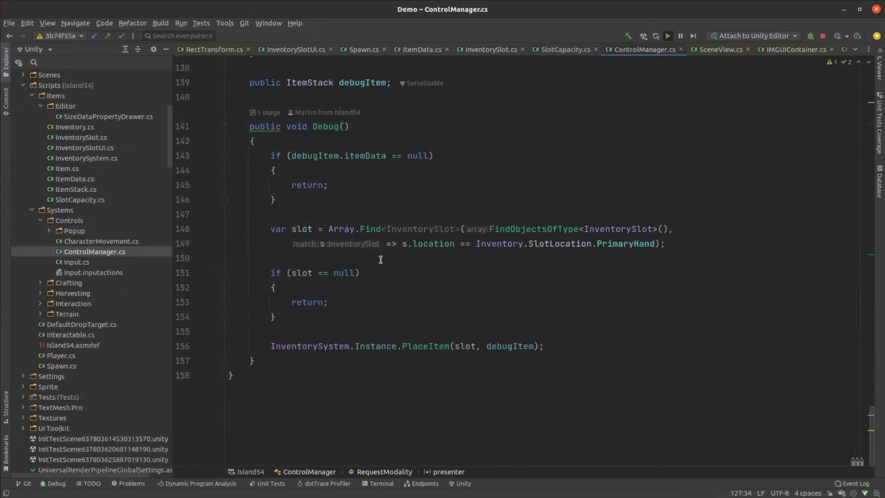
scroll(388, 253, "up", 2)
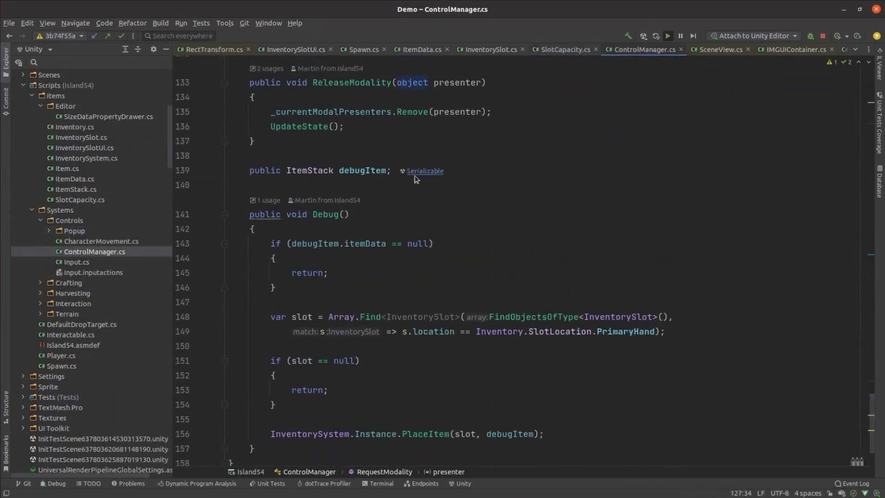
left_click_drag(245, 170, 633, 439)
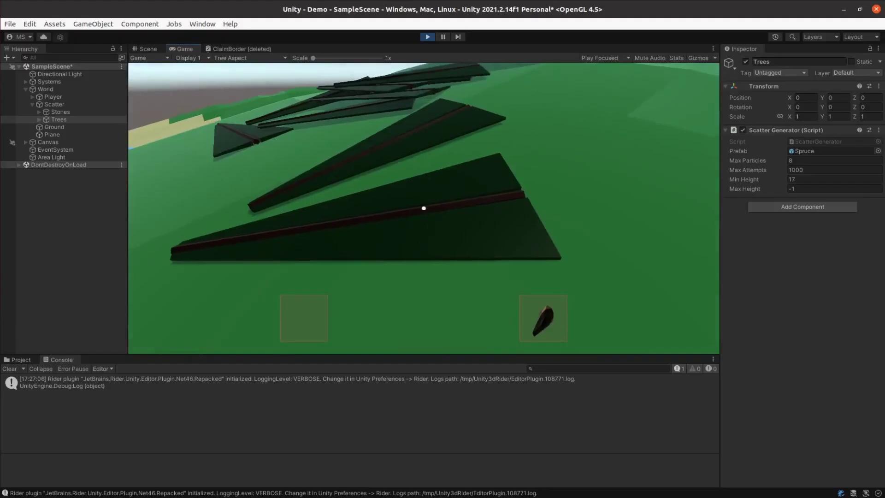
In the running Unity game, pick up five fallen spruce branches into a single stack in the empty hand slot.
left_click(420, 165)
key("w")
left_click(424, 208)
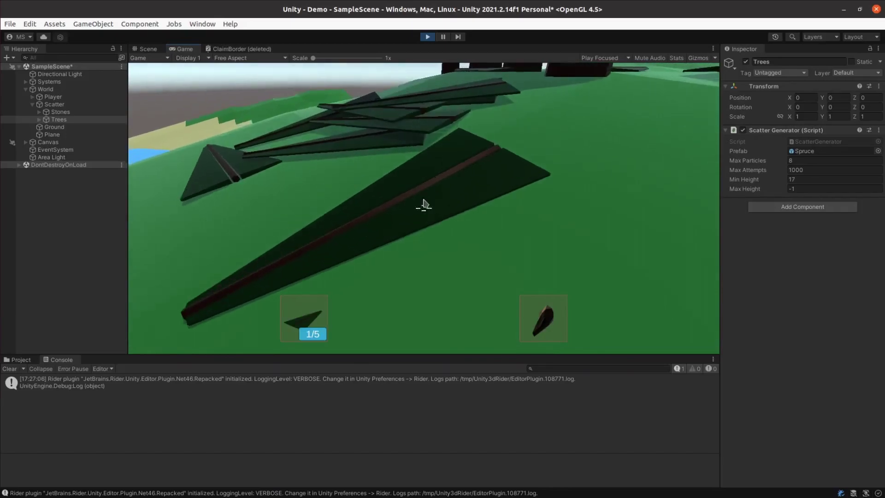
left_click(423, 168)
left_click(423, 209)
left_click(423, 166)
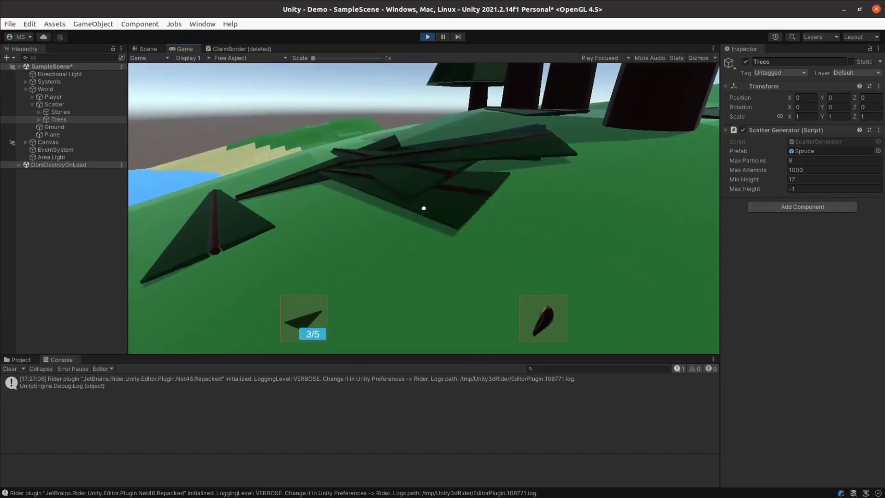
left_click(423, 208)
left_click(421, 166)
left_click(423, 209)
left_click(409, 165)
Pick up three spruce sticks from the ground into a single stack.
left_click(424, 208)
left_click(423, 165)
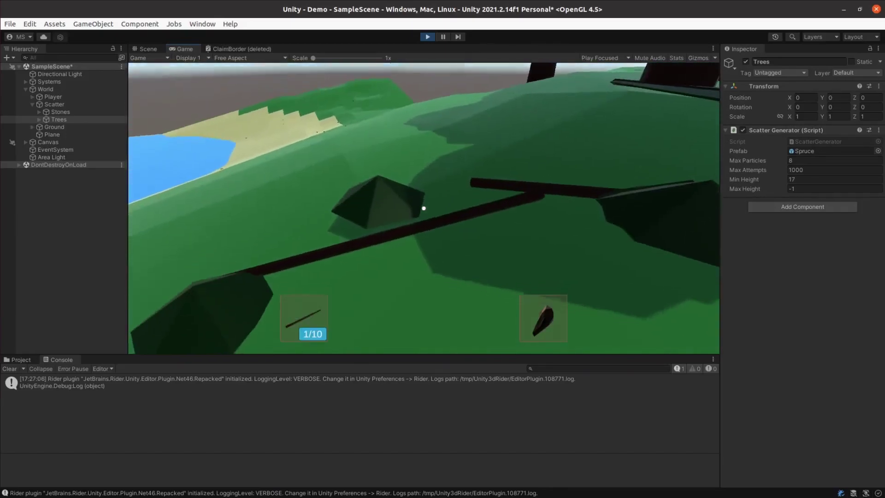
left_click(423, 208)
left_click(423, 163)
left_click(423, 208)
left_click(424, 164)
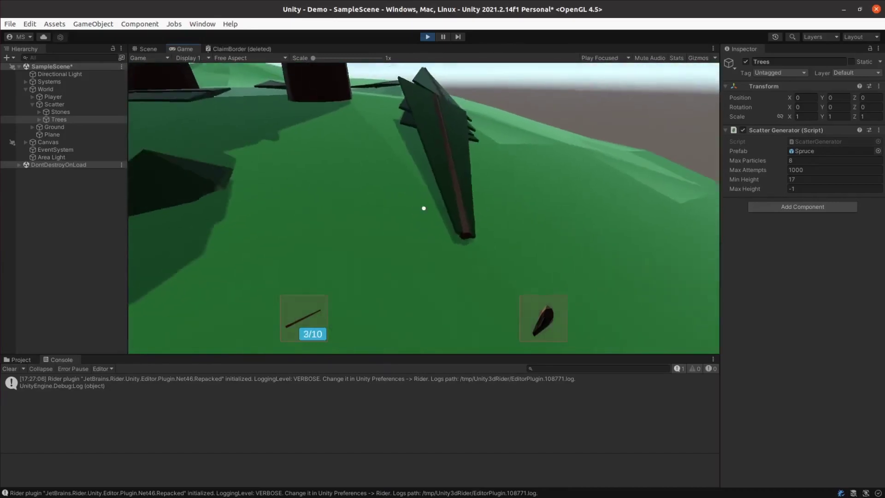
Test picking up and dropping piles of spruce needles with partial amounts, leaving the second hand slot empty.
left_click(424, 207)
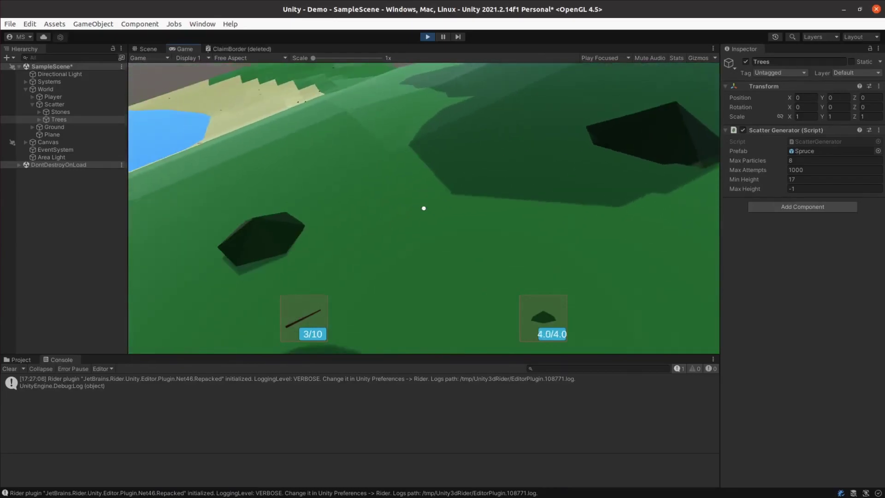
left_click(424, 162)
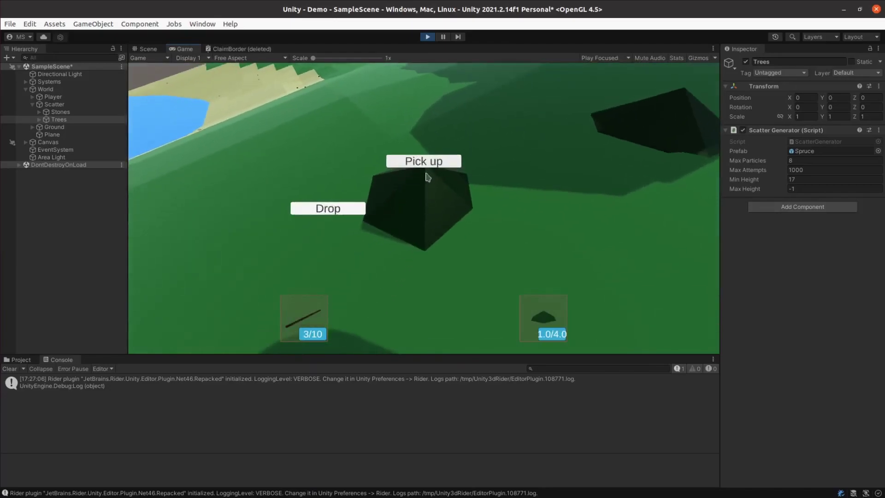
left_click(424, 208)
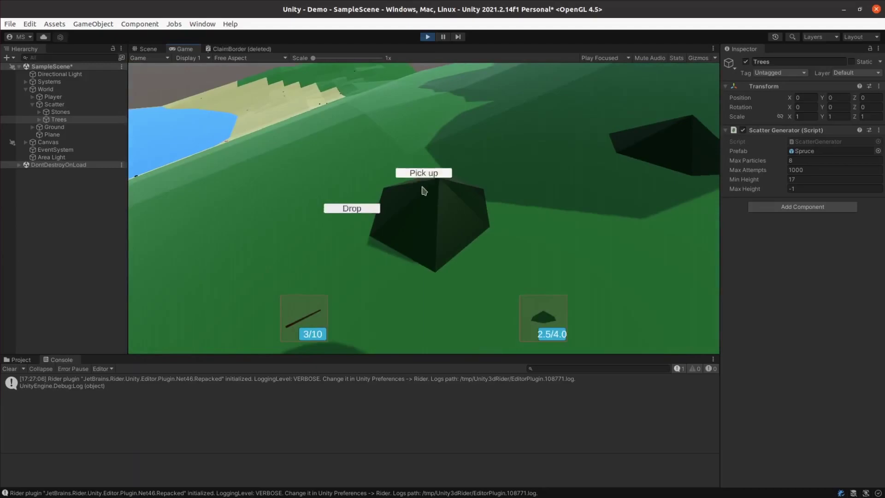
left_click(346, 204)
left_click(423, 207)
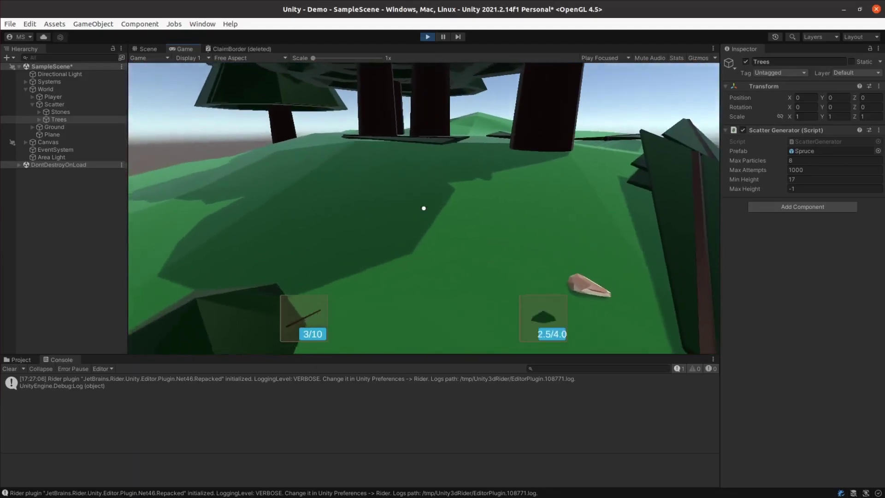
left_click(327, 210)
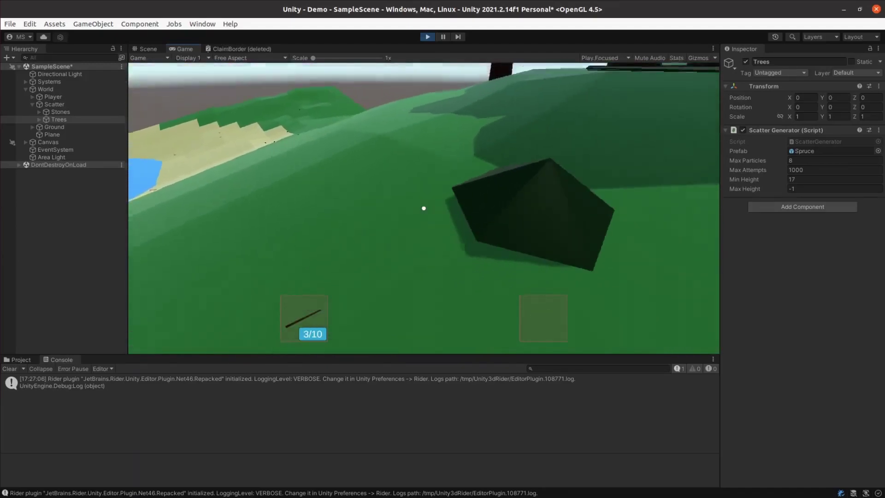
key("w")
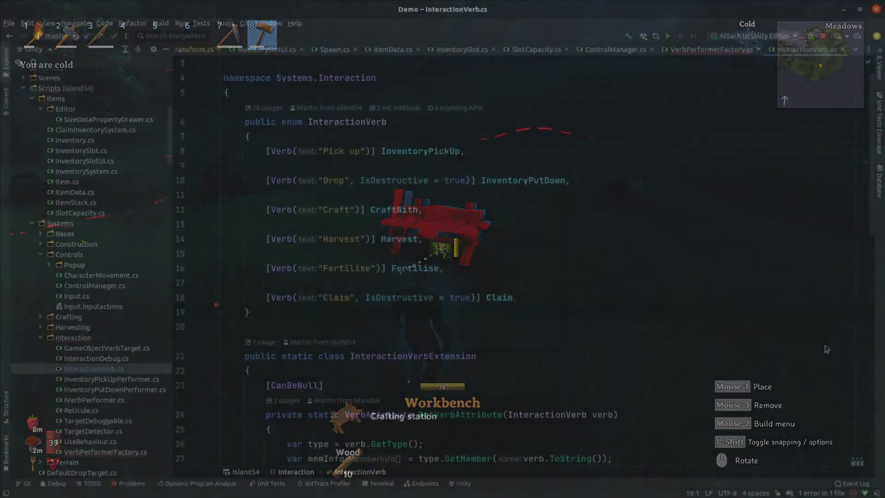
Claim land in the running Unity game and stop play mode after viewing the claim sphere from outside.
key("ctrl+Tab")
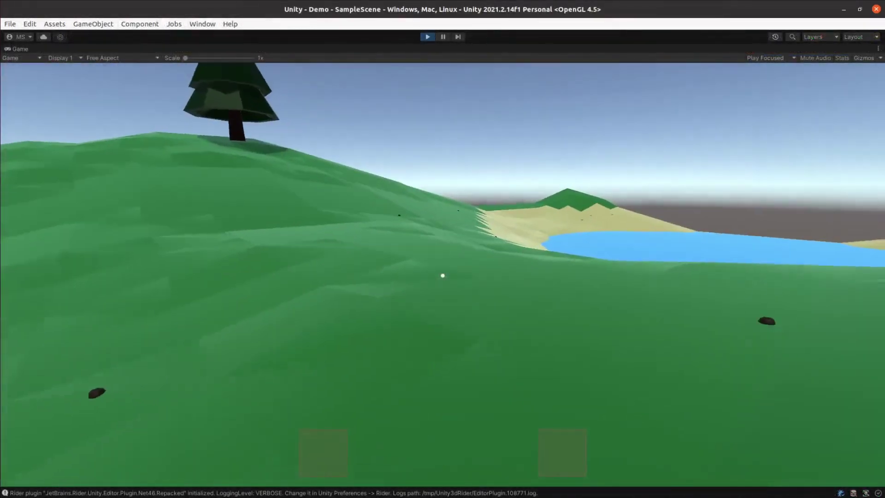
left_click(433, 227)
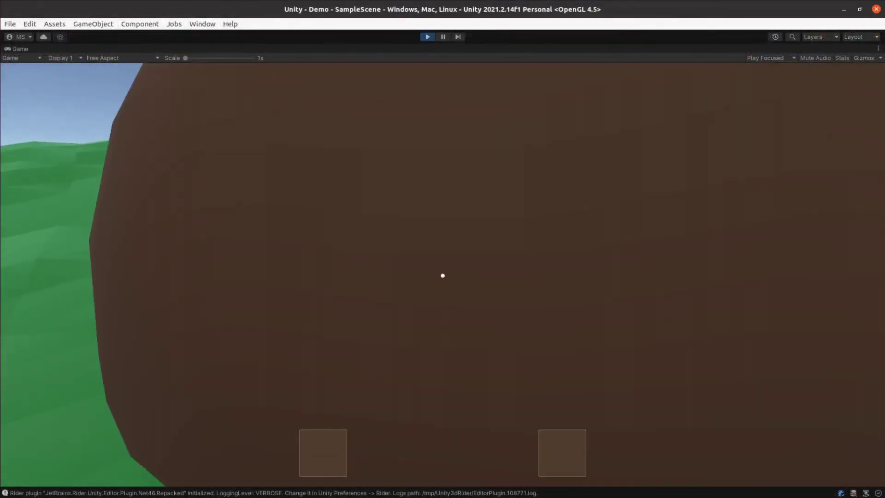
key("s")
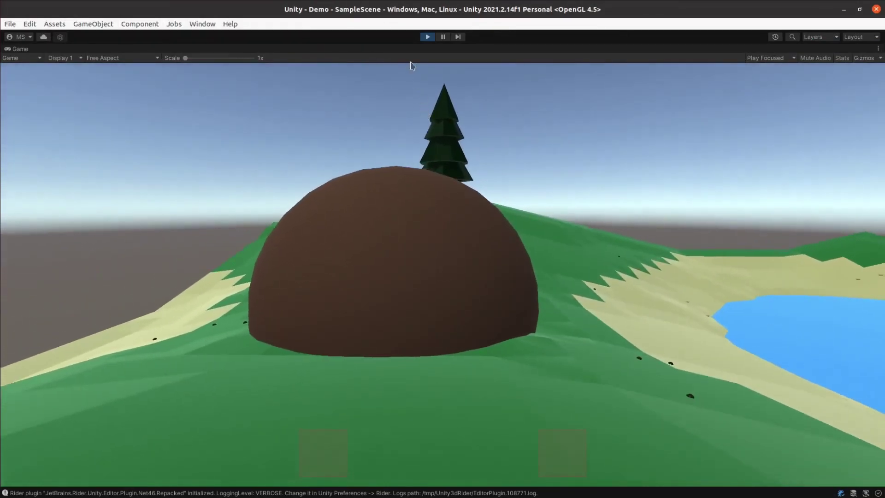
left_click(426, 37)
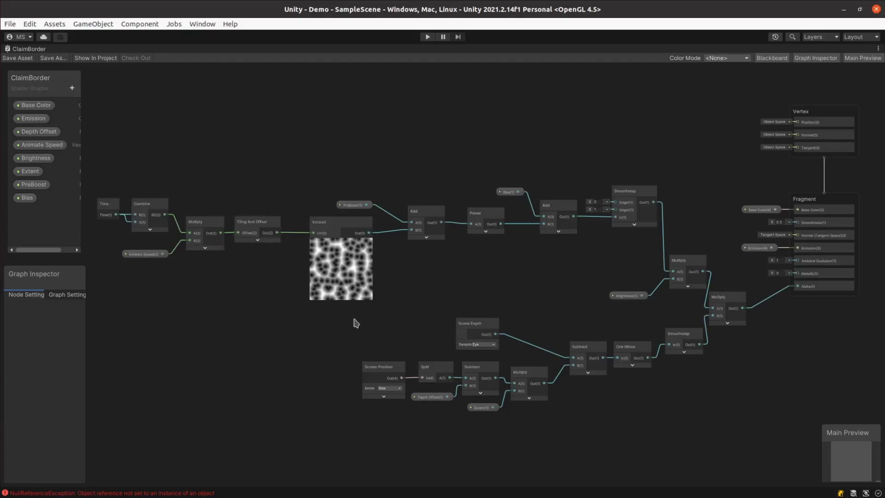
Select the Scene Depth and Screen Position node chain through to the final Multiply node in the ClaimBorder shader graph.
left_click_drag(770, 412, 772, 412)
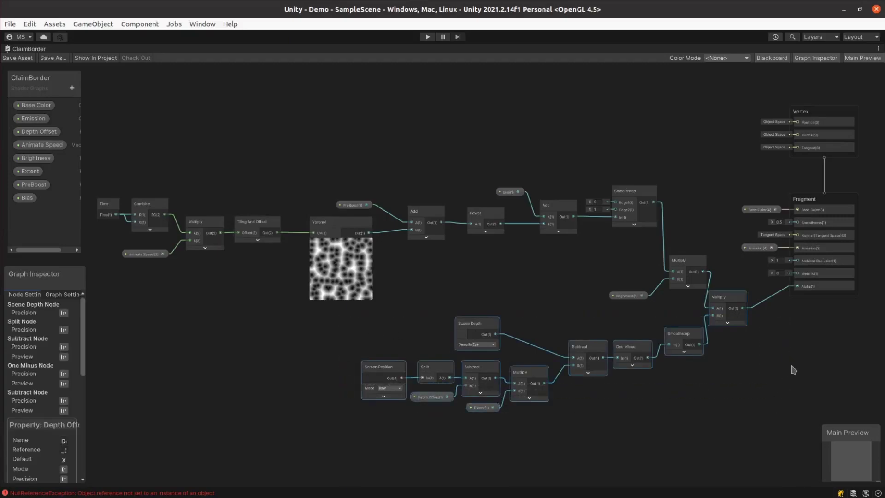
Select the Alpha block of the Fragment stage in the ClaimBorder graph.
middle_click_drag(807, 353, 709, 359)
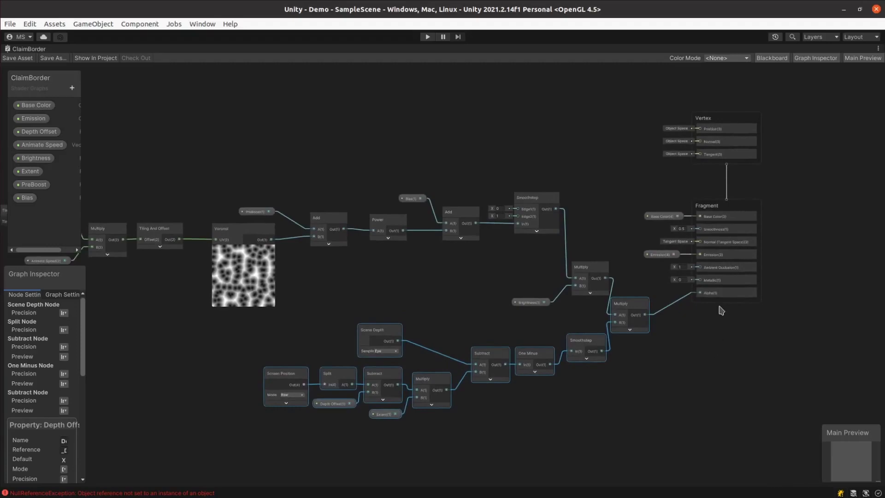
scroll(722, 308, "up", 5)
left_click(718, 279)
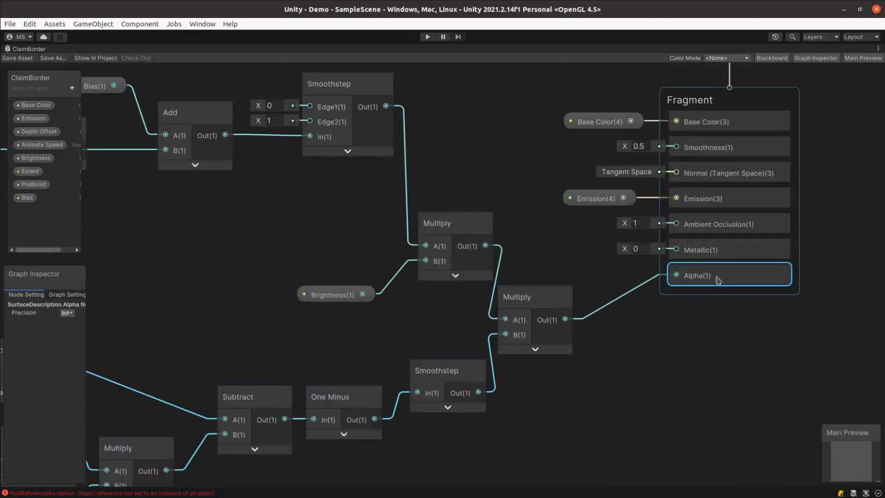
scroll(592, 393, "down", 3)
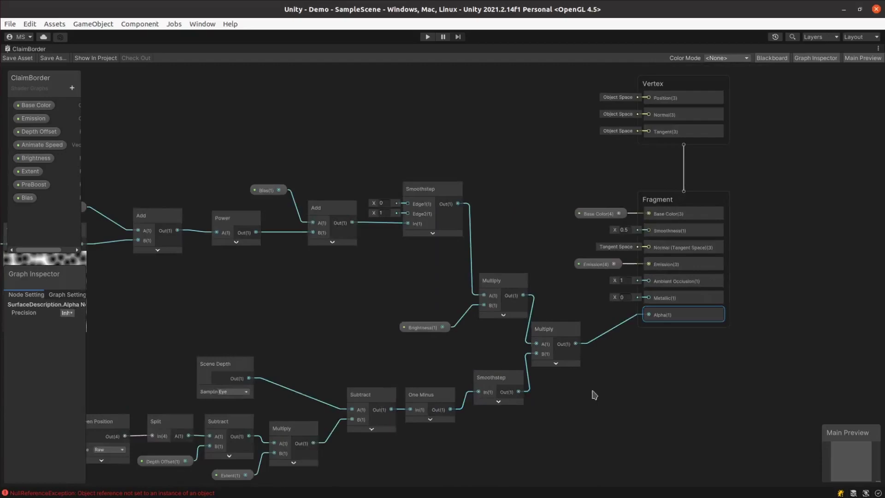
Inspect the Split, Screen Position and first Subtract nodes of the depth chain by selecting each in turn.
middle_click_drag(418, 330, 648, 252)
scroll(456, 394, "up", 3)
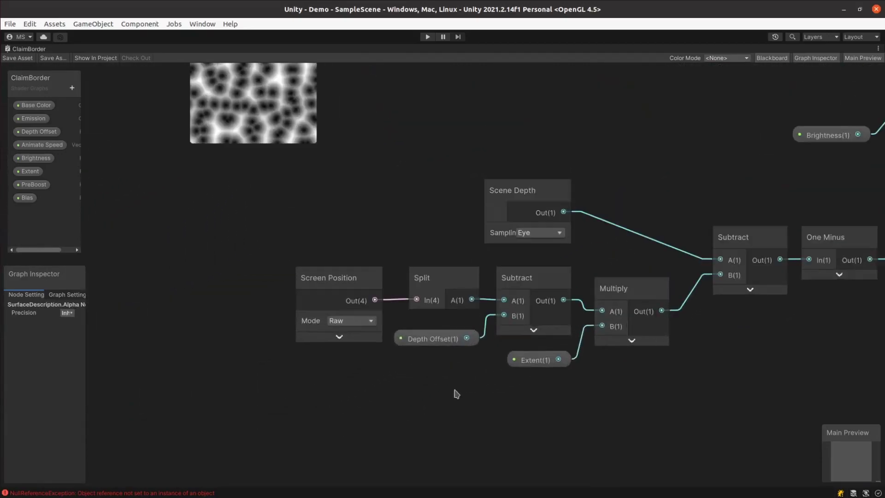
left_click(442, 281)
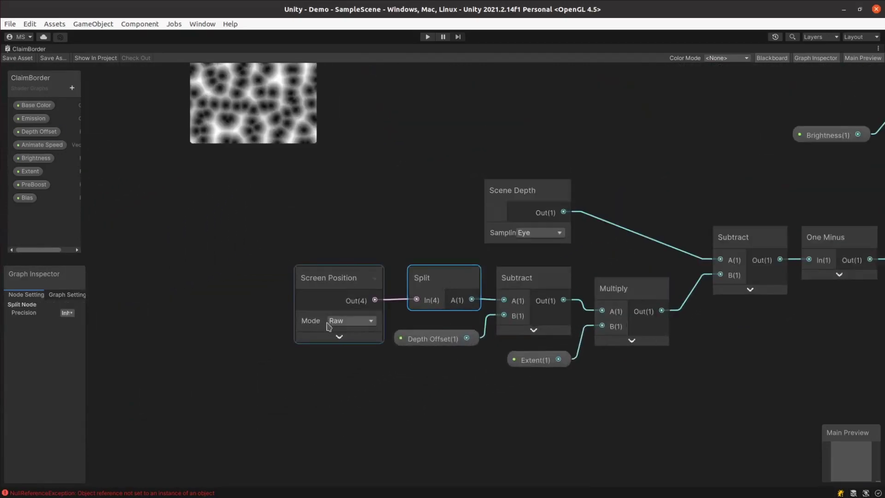
left_click(329, 277)
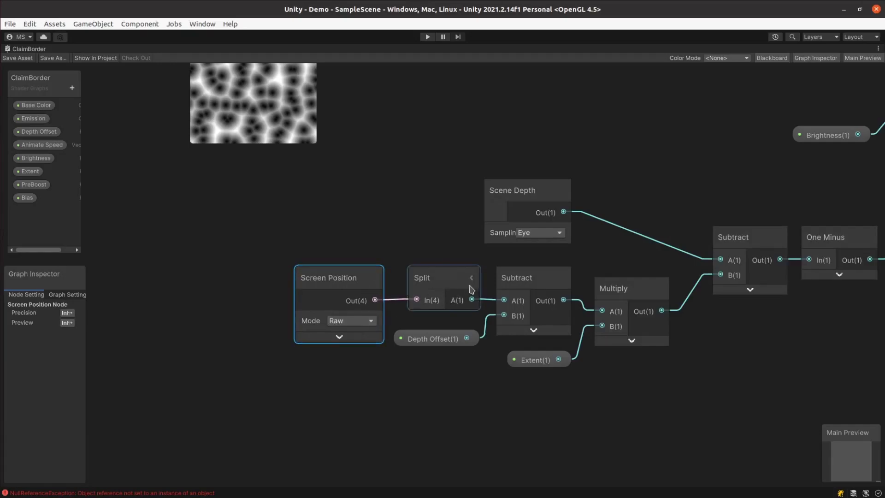
left_click(546, 282)
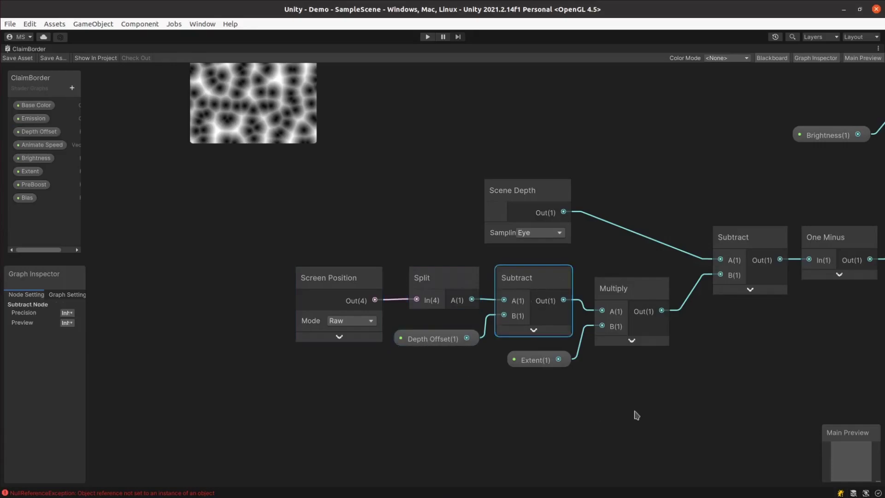
Inspect the Multiply, second Subtract and Scene Depth nodes, and select the whole depth comparison group together.
middle_click_drag(635, 414, 491, 414)
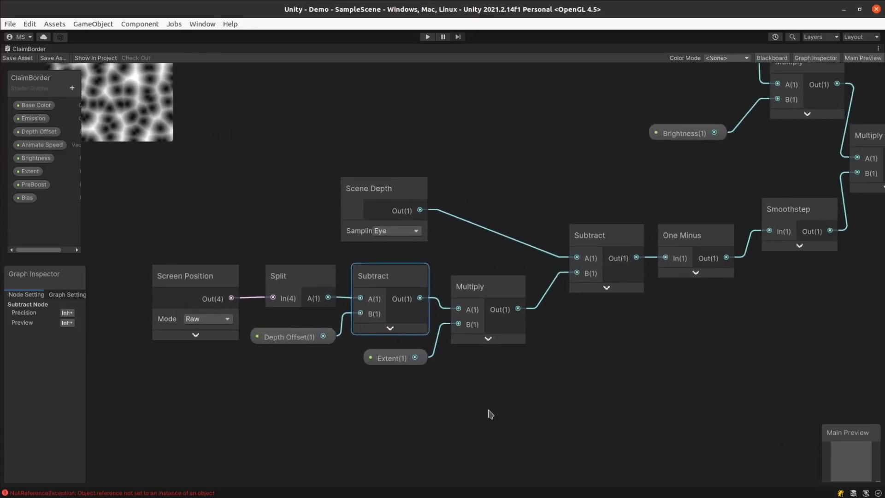
left_click(493, 292)
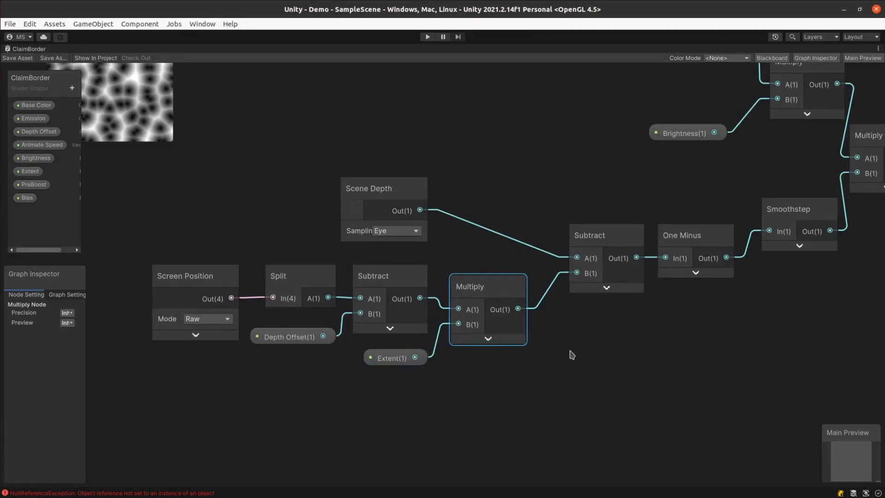
left_click(601, 234)
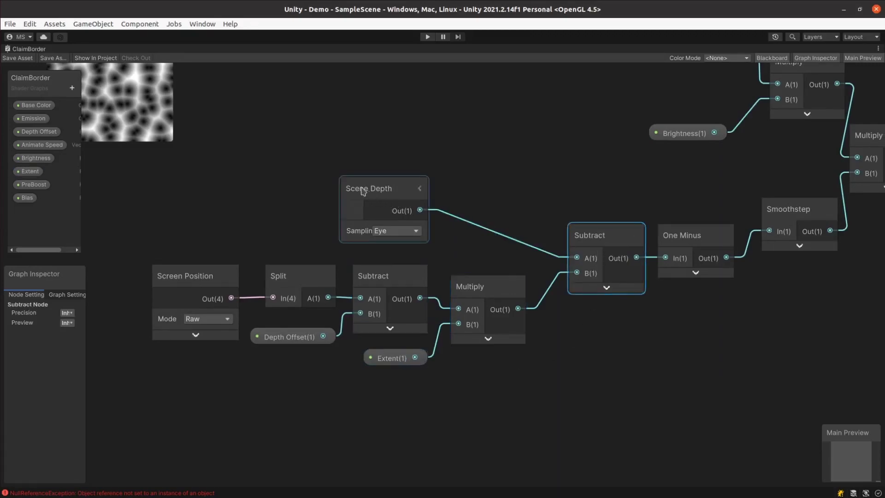
left_click(362, 191)
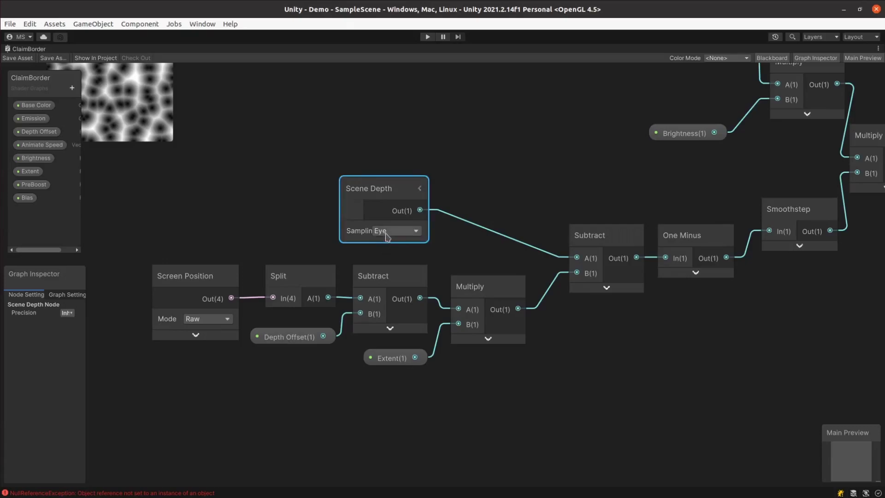
left_click_drag(598, 163, 548, 267)
left_click_drag(162, 412, 149, 415)
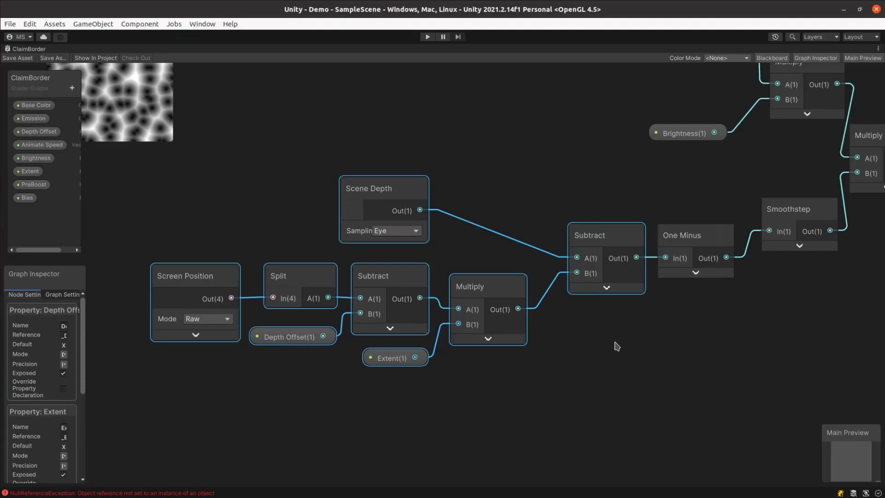
Inspect the One Minus node and the Smoothstep node that follows it in the depth chain.
middle_click_drag(623, 339, 320, 365)
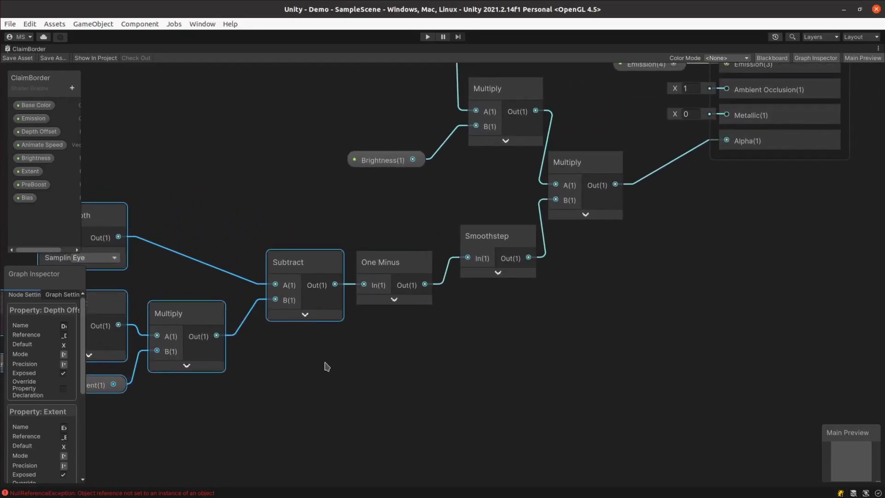
left_click(390, 263)
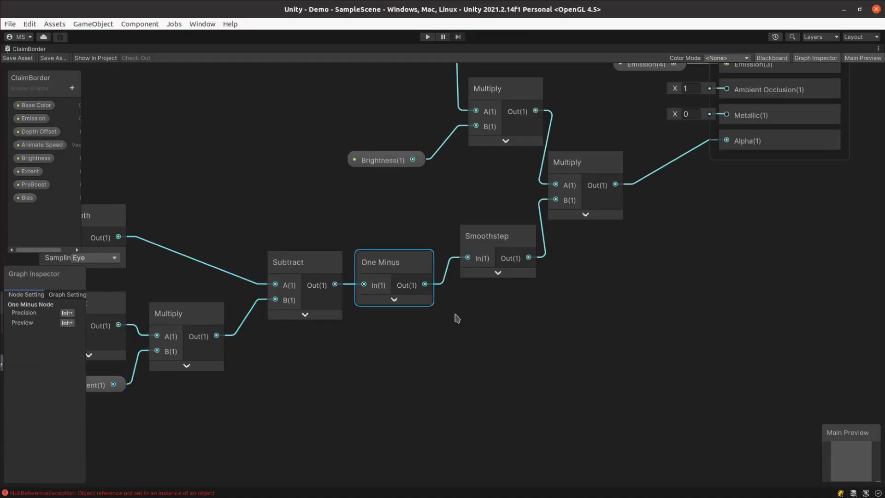
left_click(508, 238)
middle_click_drag(625, 286, 586, 342)
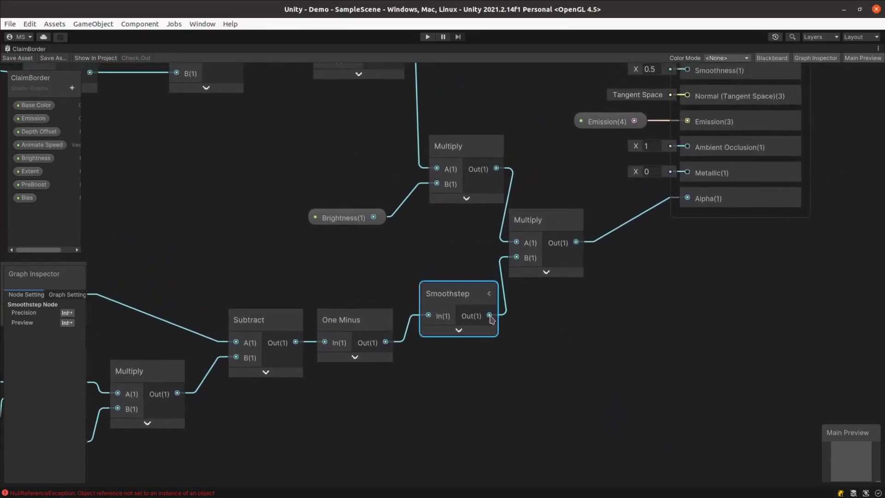
Connect the depth chain's Smoothstep output directly to the Fragment Alpha and walk around the claim border in the running game.
left_click_drag(489, 315, 690, 202)
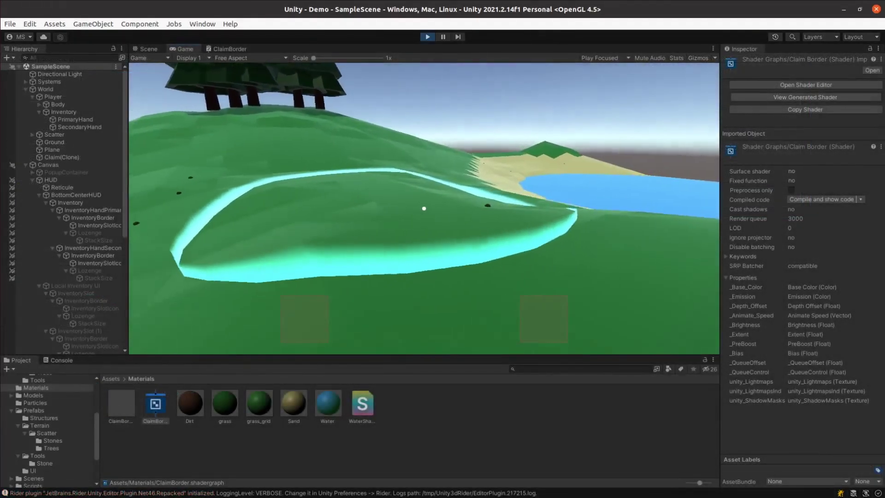
key("s")
key("d")
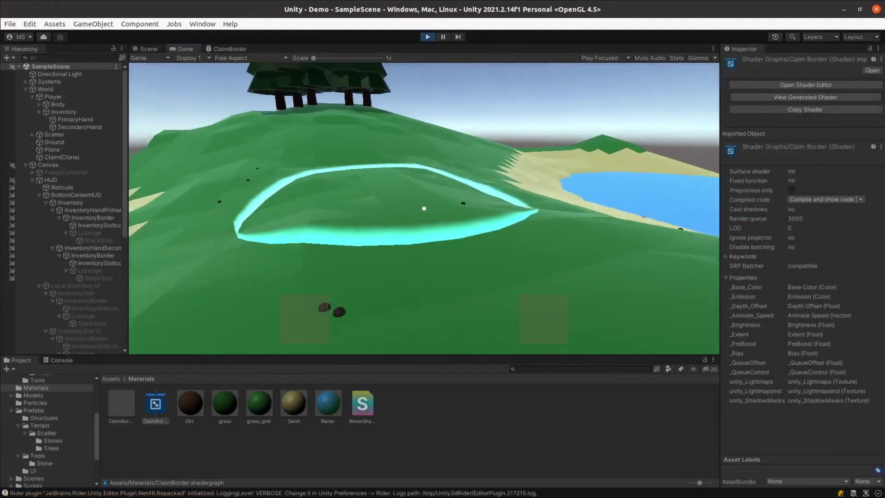
key("w")
key("a")
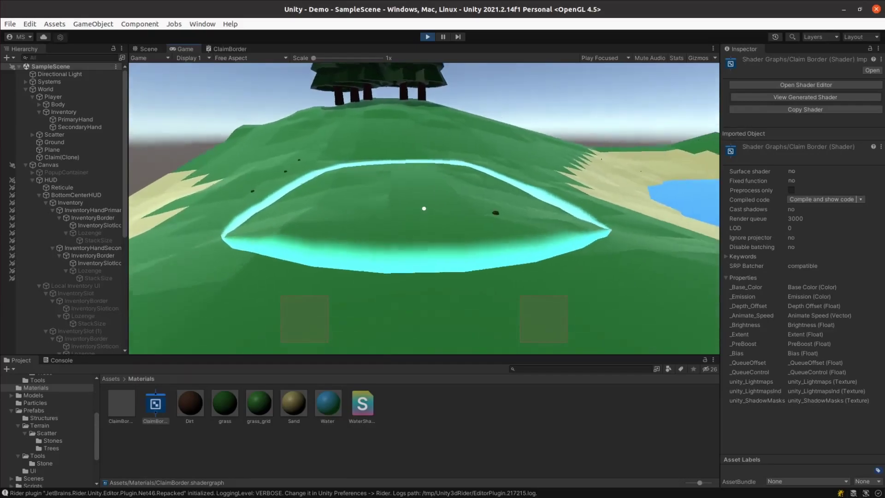
key("w")
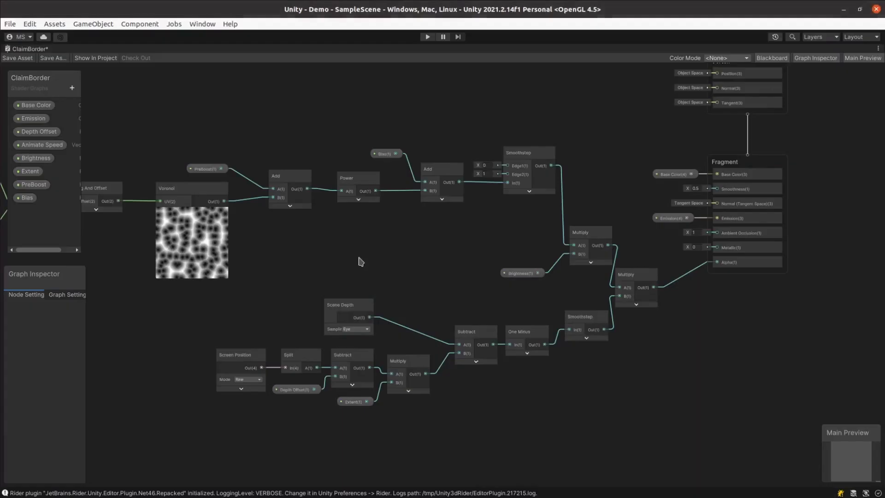
Inspect the animated noise branch by selecting the Voronoi node with PreBoost, the Time node and the Tiling And Offset node.
middle_click_drag(321, 202, 456, 234)
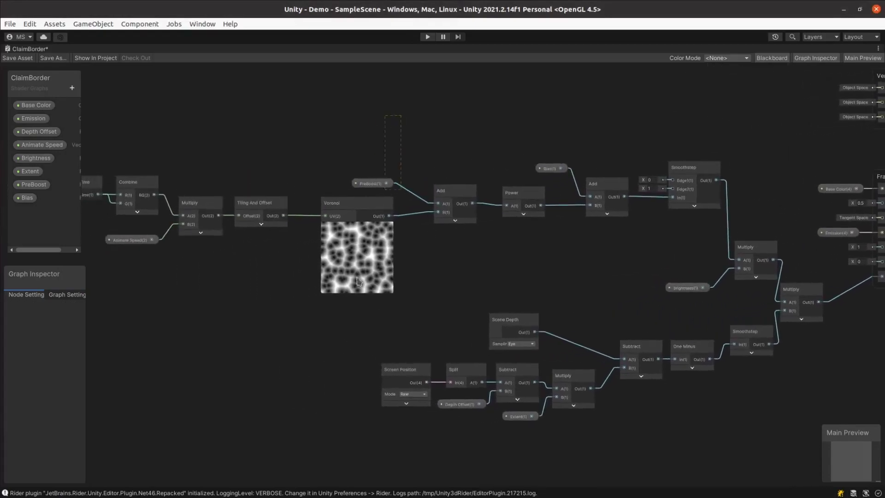
left_click_drag(313, 322, 314, 322)
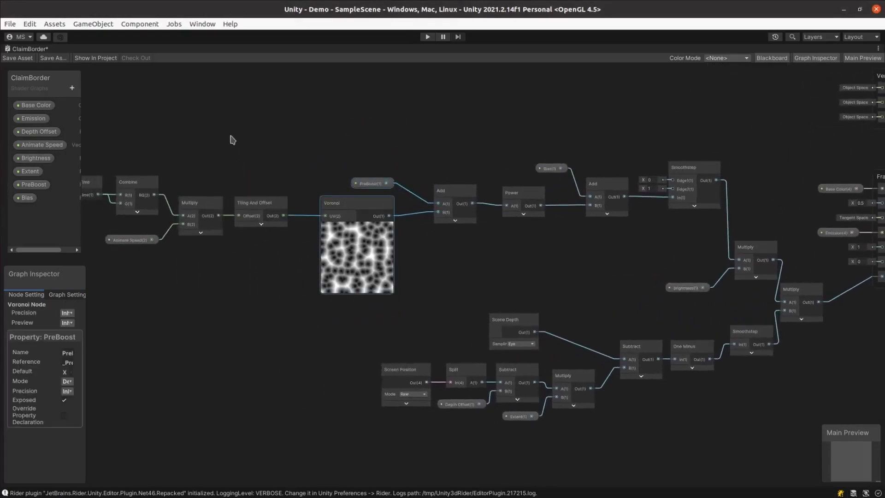
middle_click_drag(84, 181, 173, 201)
left_click(173, 202)
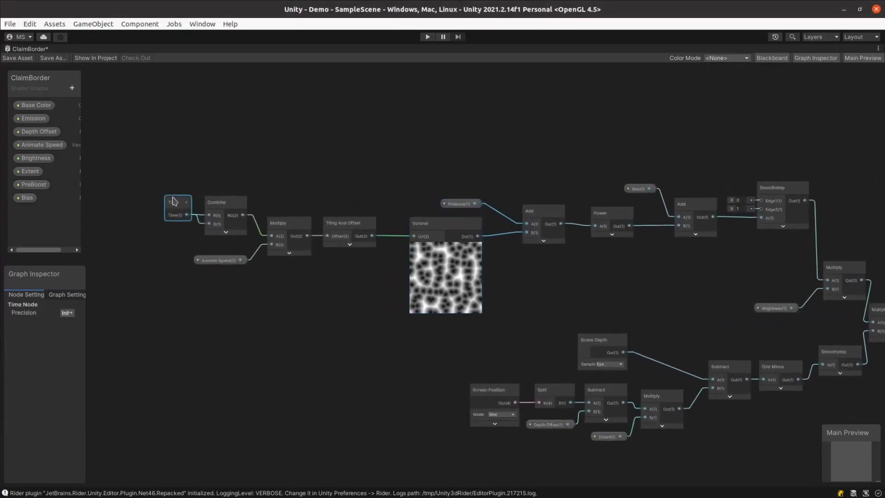
left_click(358, 226)
middle_click_drag(405, 202, 234, 202)
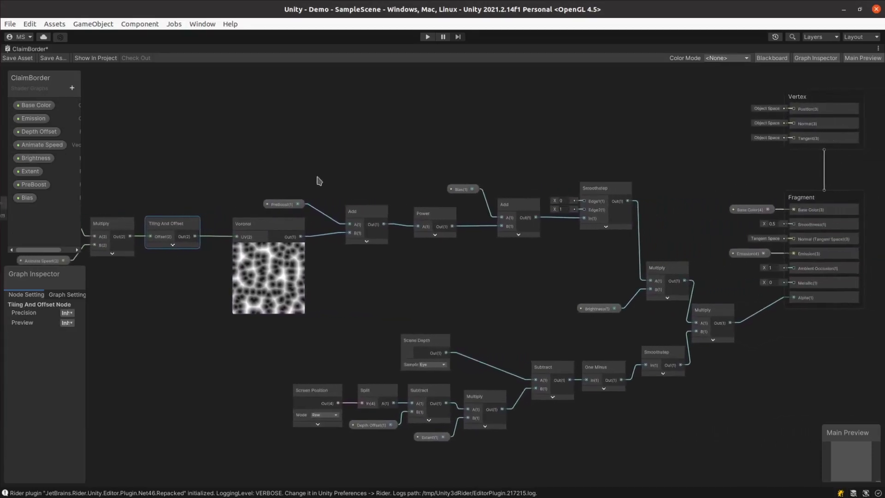
Select the Add and Power nodes together with Bias, clear the selection, and view the Power node's preview and unused ports.
left_click_drag(311, 165, 553, 275)
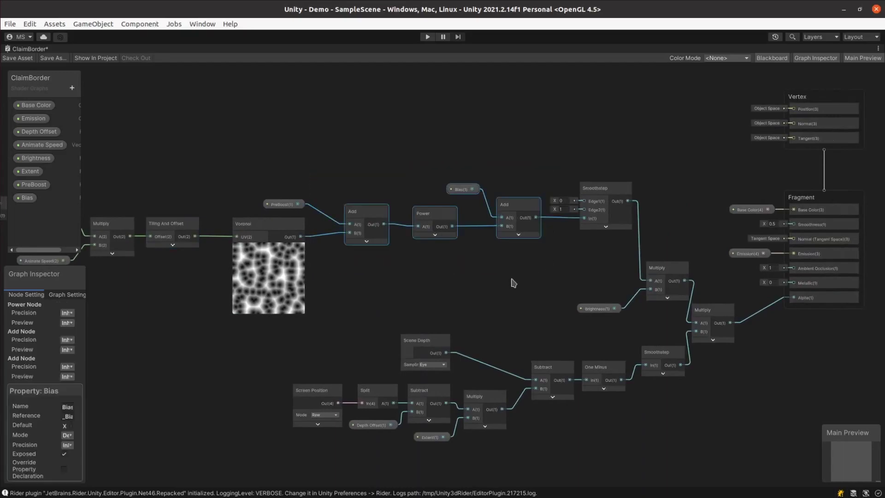
left_click(513, 282)
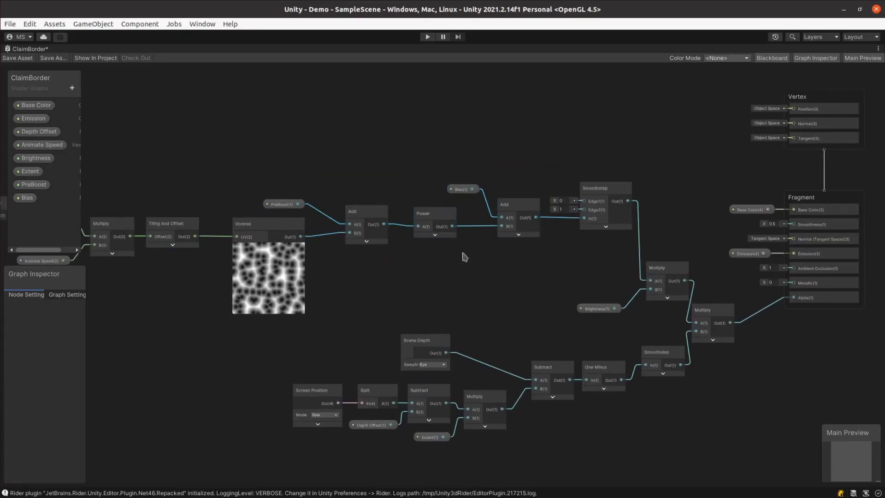
left_click(435, 235)
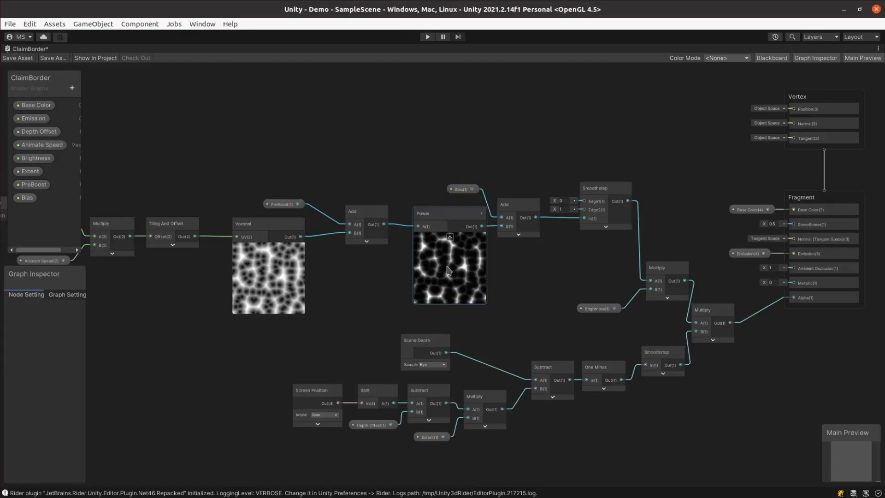
left_click(482, 214)
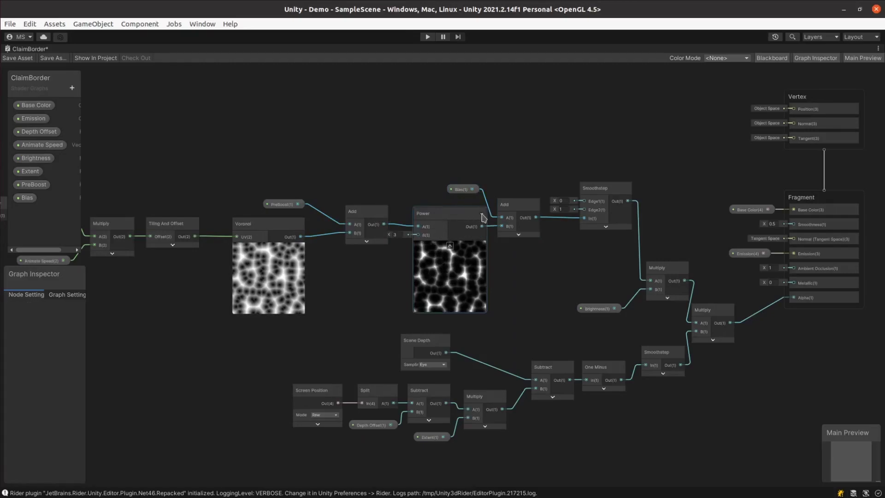
left_click(482, 217)
Inspect the noise branch's Smoothstep node and the Multiply node fed by Brightness.
left_click(615, 189)
middle_click_drag(665, 224, 541, 207)
left_click(565, 270)
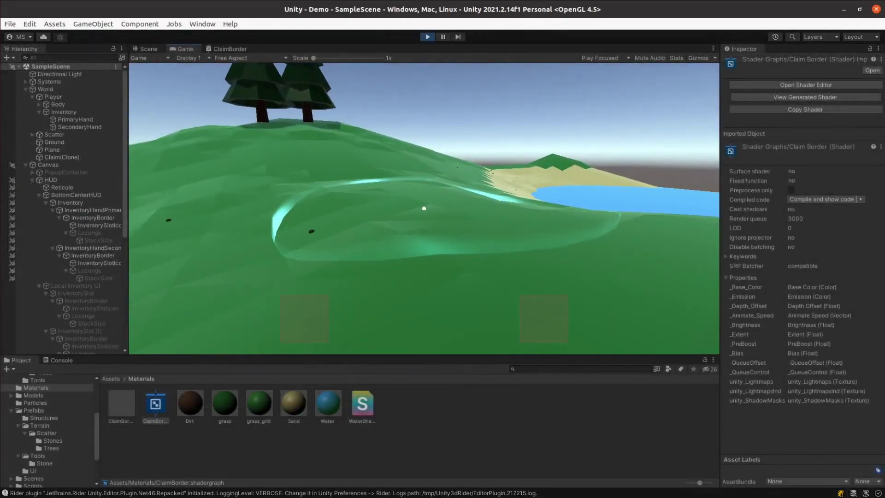
Release the cursor from the running game and select the ClaimBorder material in the Materials folder.
key("Escape")
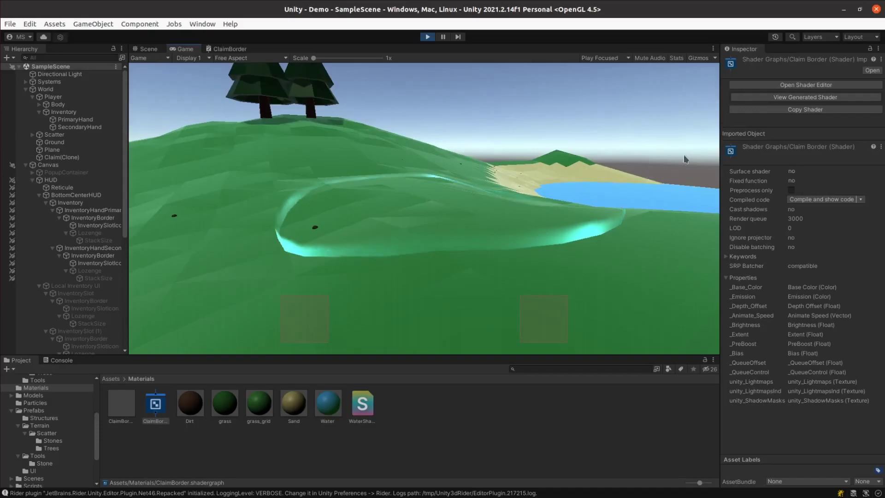
left_click(122, 403)
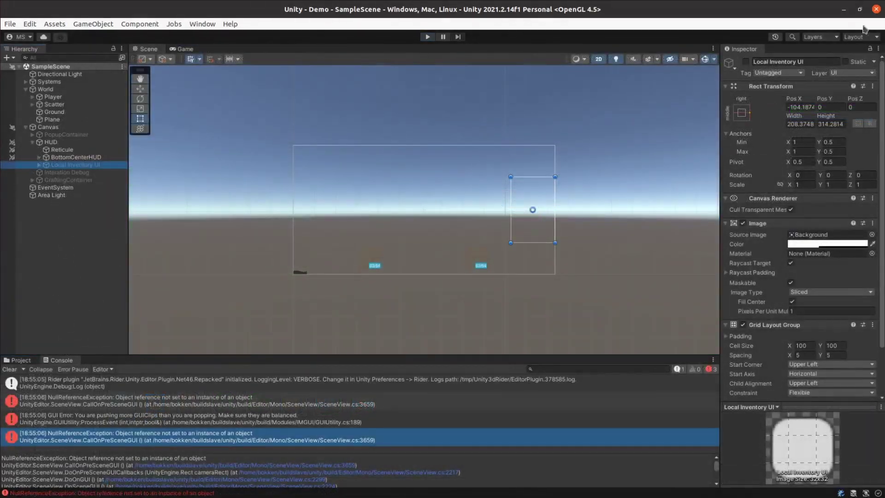
Activate the Local Inventory UI object under HUD, expand it, and select its first two InventorySlot children in turn.
left_click(746, 62)
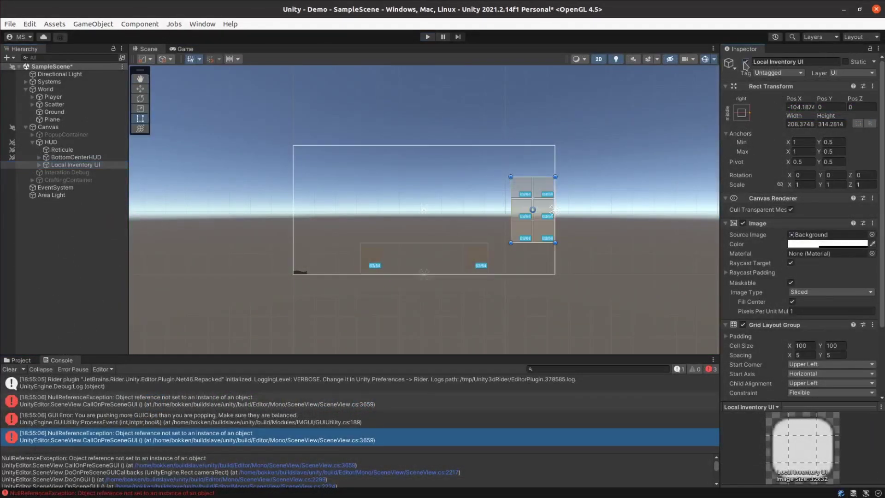
left_click(39, 165)
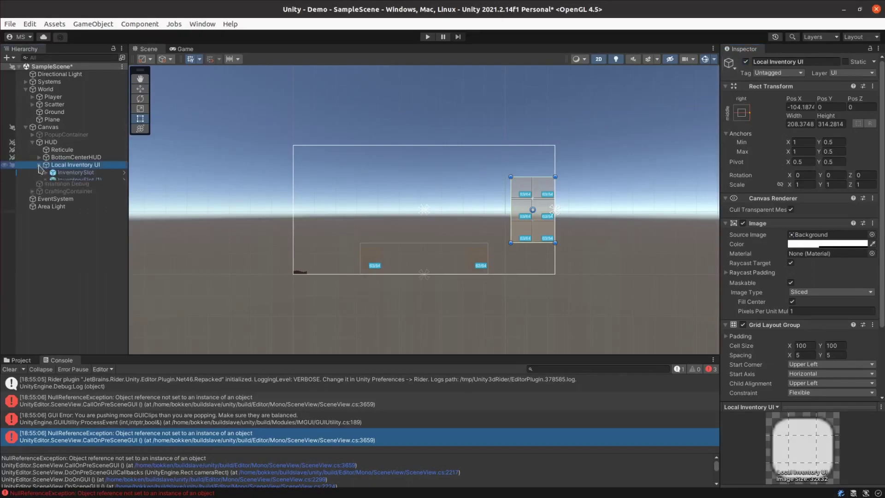
left_click(72, 172)
left_click(73, 181)
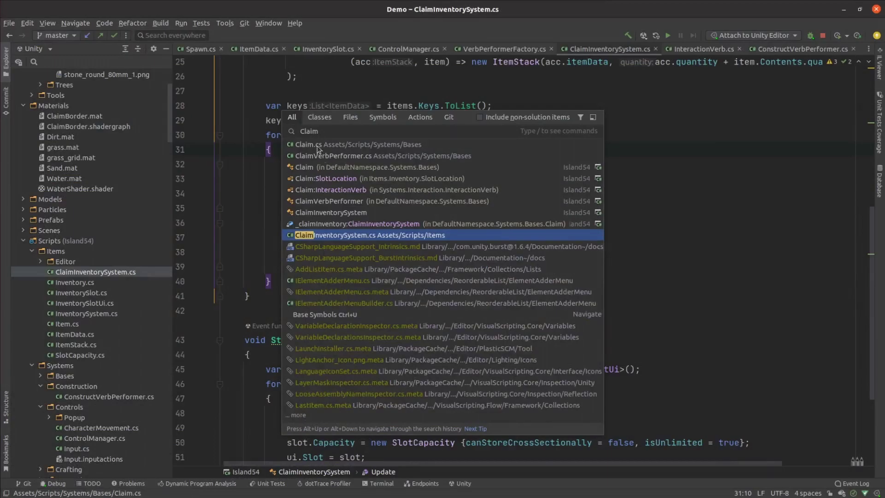
Open Claim.cs in the code editor and highlight the FindObjectsOfType return statement in the Items getter.
left_click(317, 145)
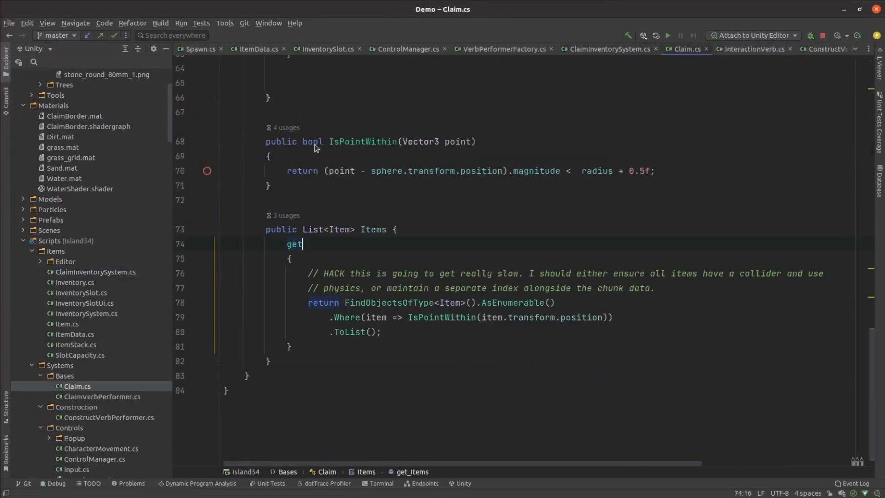
left_click_drag(445, 334, 182, 304)
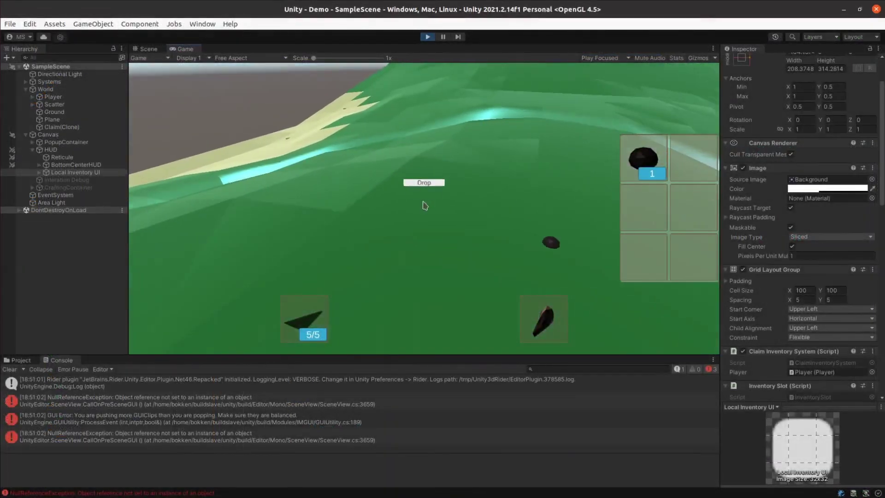
Drop the held spruce branches one after another onto the ground inside the claim in the running game.
left_click(419, 164)
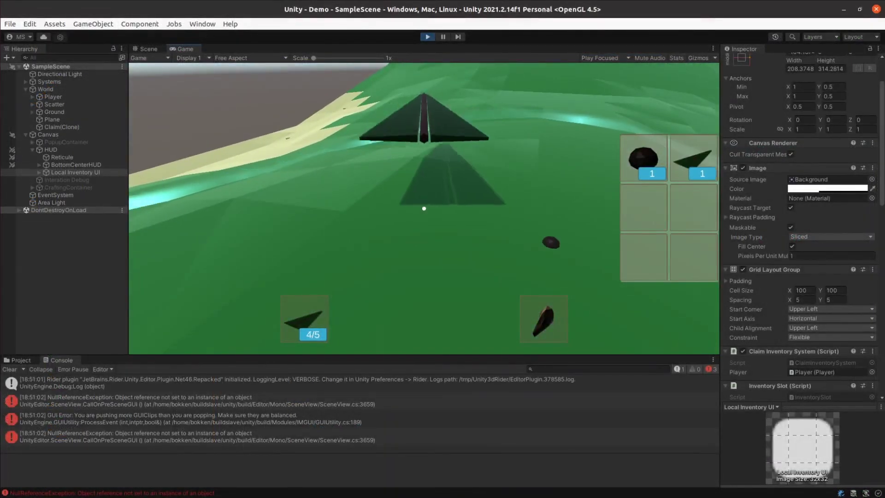
left_click(423, 208)
left_click(420, 189)
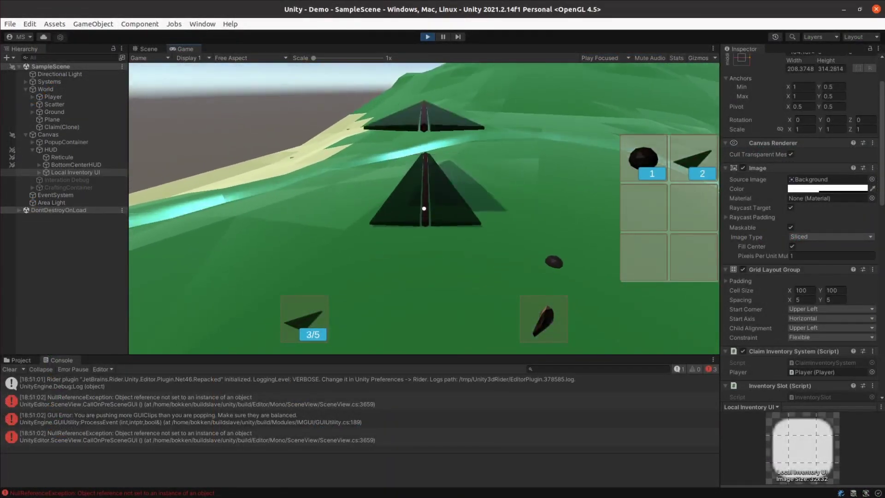
left_click(329, 207)
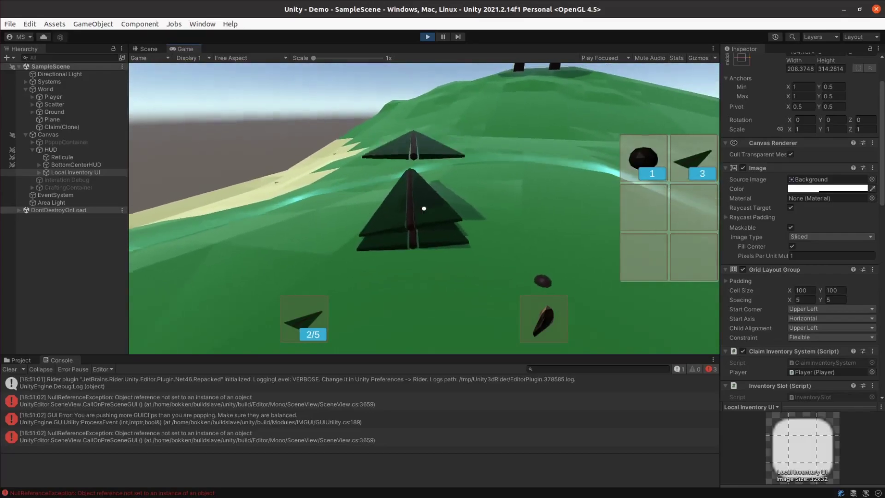
left_click(346, 215)
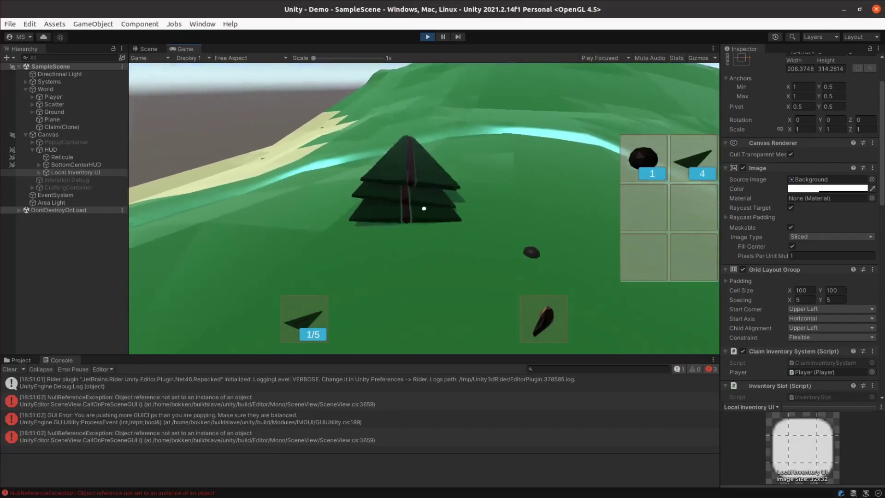
left_click(342, 211)
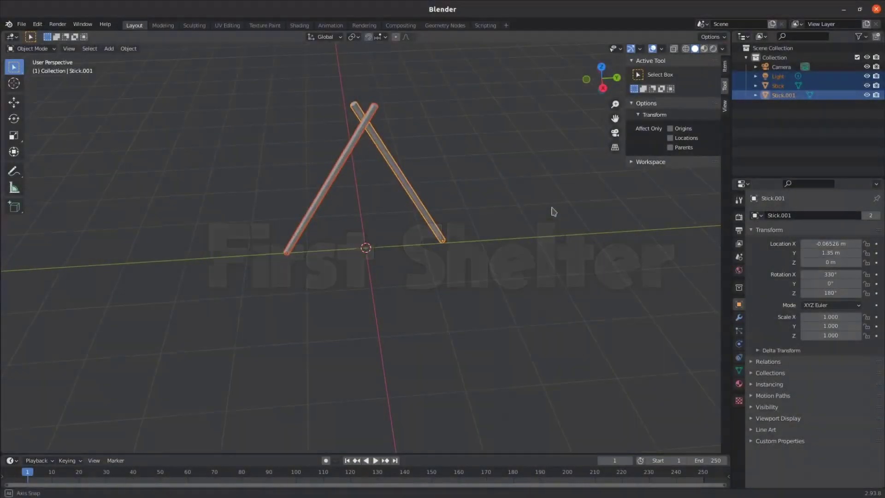
In Blender, duplicate the two crossed sticks -1.5 m along X and duplicate that pair 3 m along X.
left_click(783, 95, "ctrl")
key("ctrl+g")
key("ctrl+z")
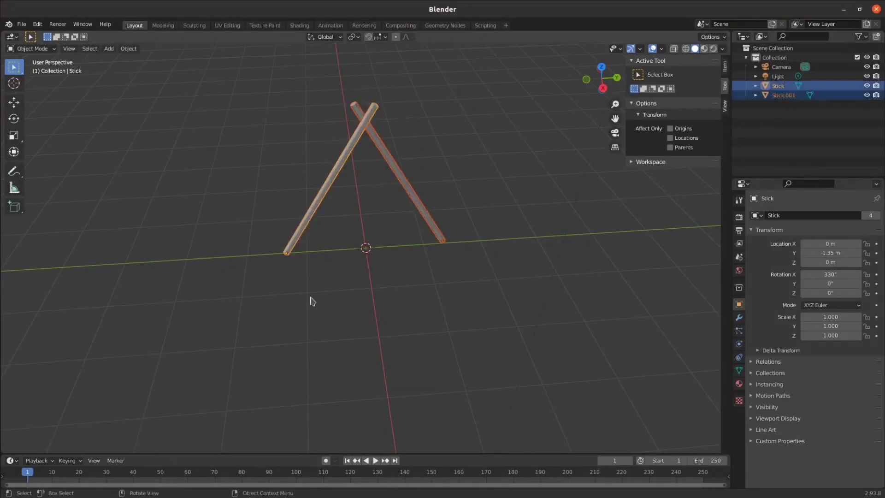
key("shift+d")
type("x-1.5")
key("Return")
key("shift+d")
key("x")
key("3")
key("Return")
Copy a single A-frame stick and paste two copies of it into the scene.
middle_click_drag(296, 251, 282, 256)
left_click(313, 259)
key("ctrl+c")
key("ctrl+v")
key("ctrl+v")
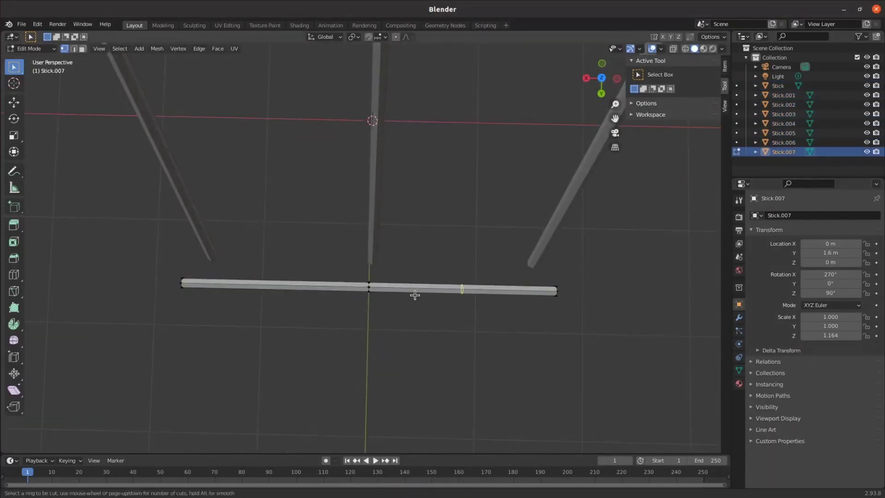
Add two loop cuts to each half of the horizontal stick and move the loop beside its centre -0.85 m along X.
key("g")
key("g")
left_click(474, 294)
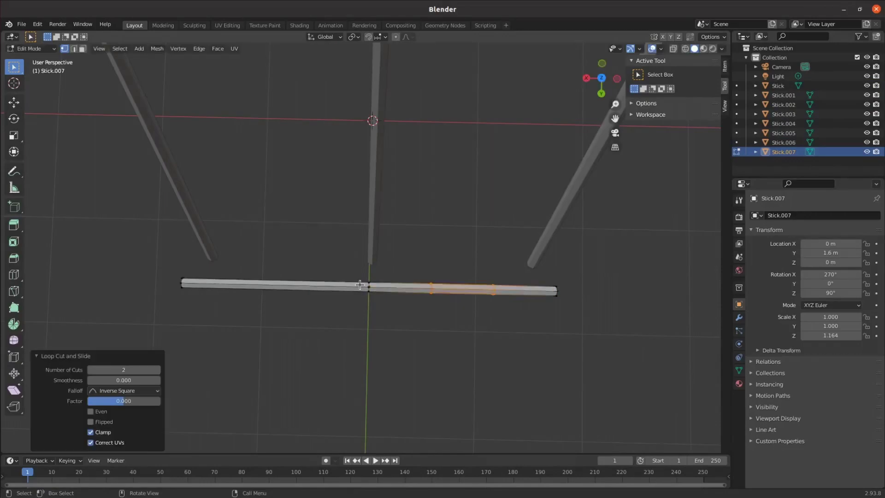
middle_click_drag(474, 293, 333, 329)
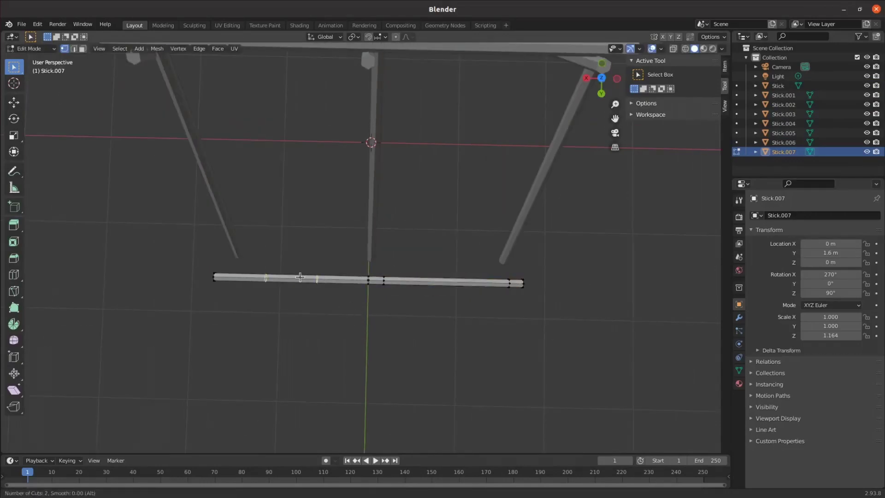
key("g")
key("x")
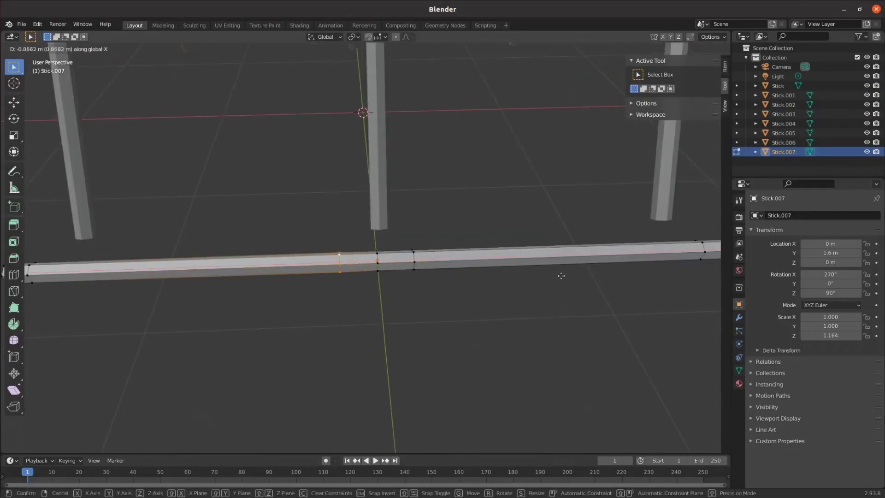
left_click(561, 276)
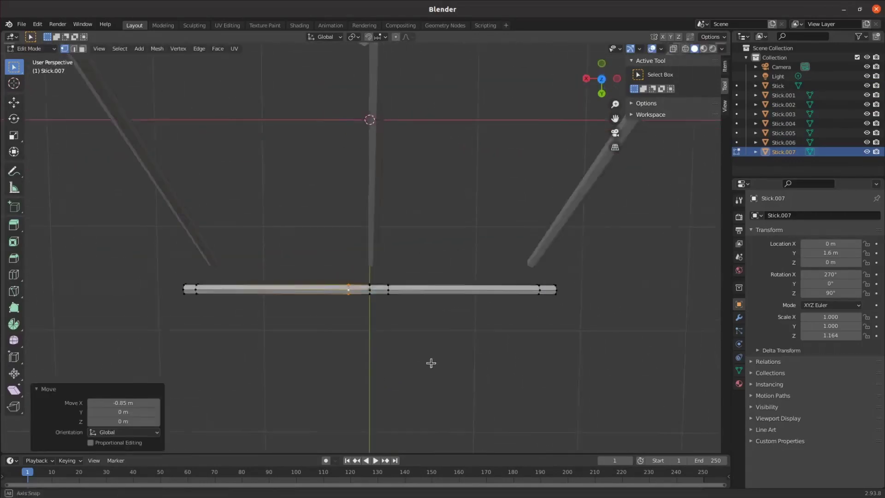
Toggle proportional editing, move the horizontal stick's selected loop along Y, and call up the UV unwrap options.
key("o")
key("g")
key("y")
key("u")
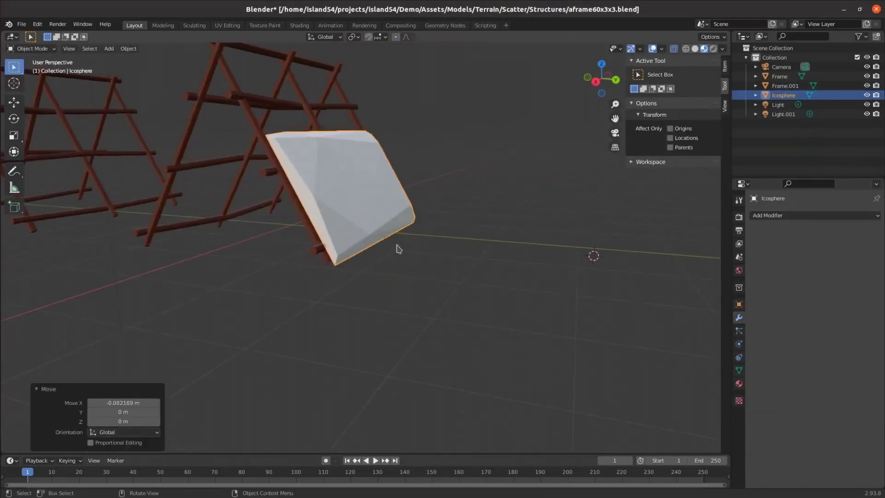
Enter Edit Mode on the Icosphere shelter cover and darken the green base colour of Material.001.
key("Tab")
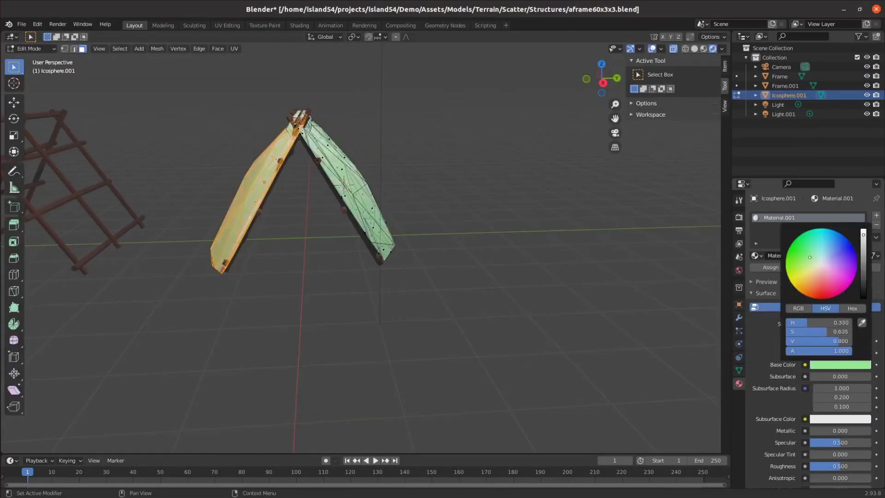
left_click_drag(863, 258, 863, 270)
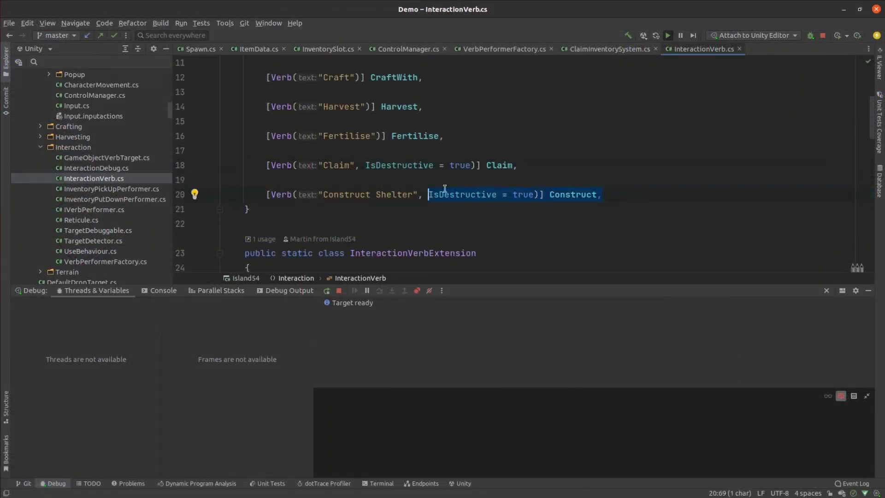
In the code editor, examine ConstructVerbPerformer.cs by highlighting the structure recipe's creation, its stick and needles inputs, and the shelter output.
key("ctrl+w")
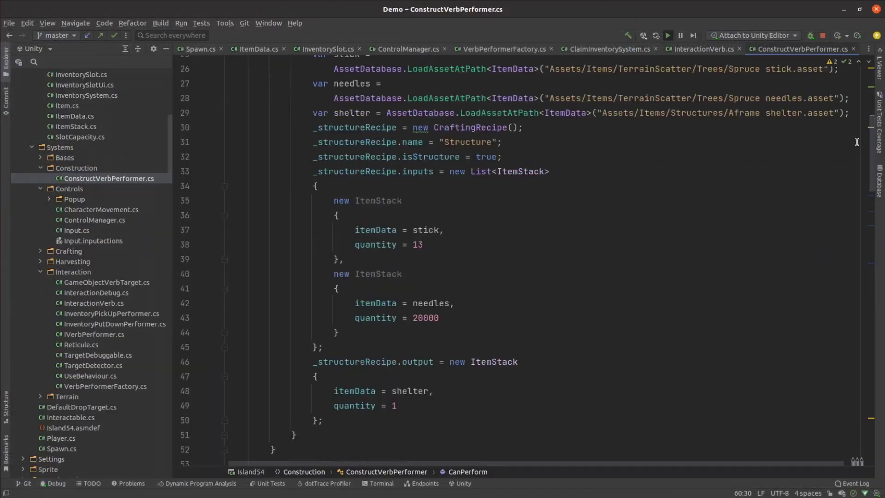
left_click_drag(364, 130, 563, 128)
left_click(508, 203)
left_click_drag(465, 262, 283, 204)
left_click_drag(407, 331, 271, 291)
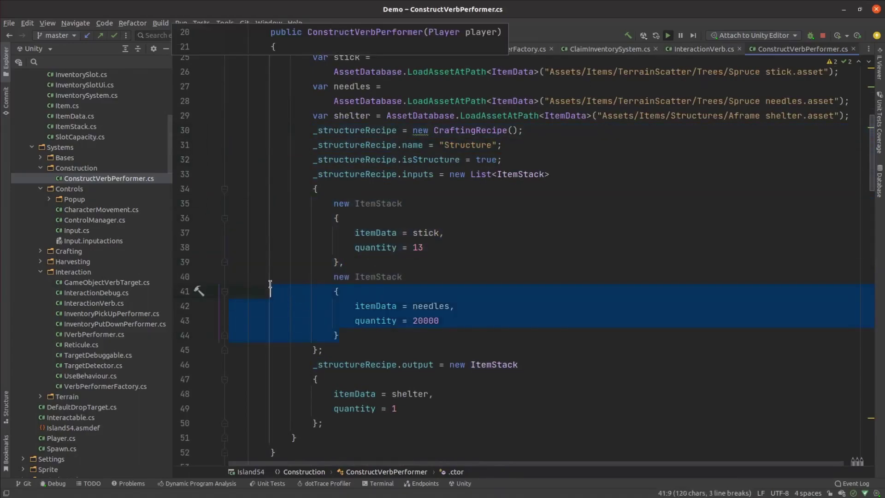
scroll(619, 342, "down", 1)
left_click_drag(440, 377, 434, 333)
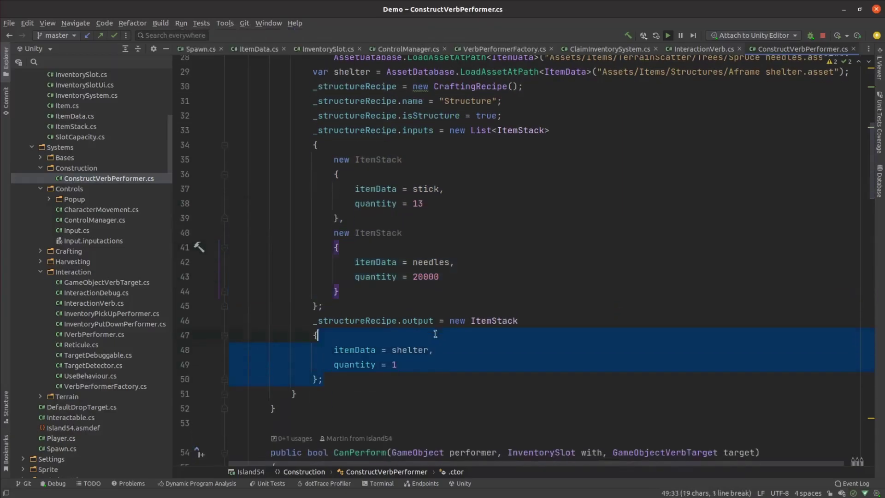
left_click(528, 351)
Highlight CanPerform's available and required item check, and the block that reduces or destroys the consumed items.
left_click_drag(872, 155, 864, 367)
scroll(864, 367, "up", 15)
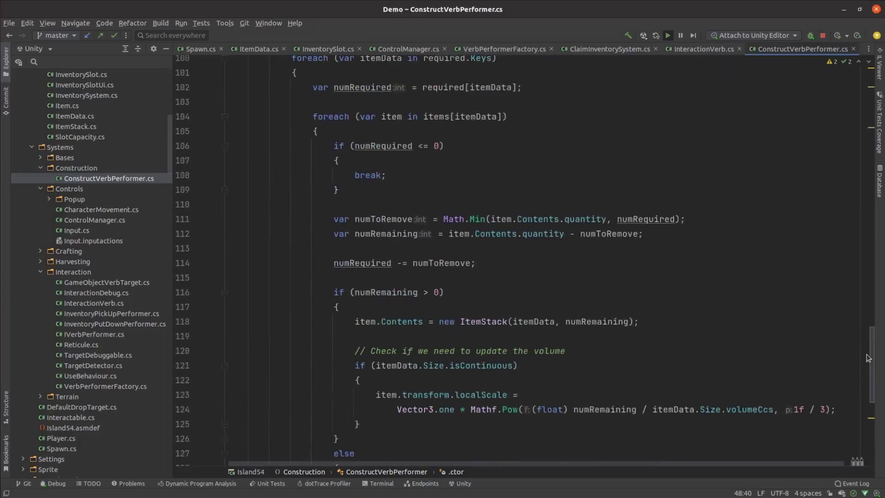
left_click_drag(746, 393, 205, 239)
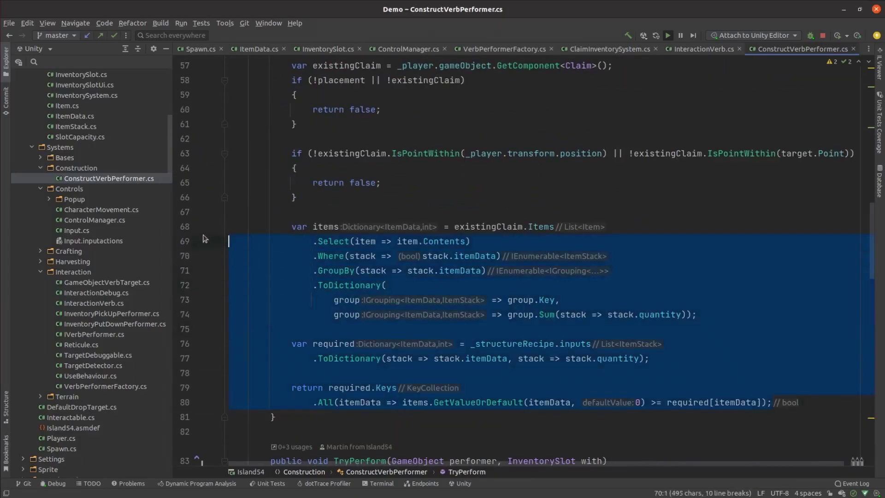
scroll(728, 263, "down", 16)
left_click_drag(523, 402, 210, 222)
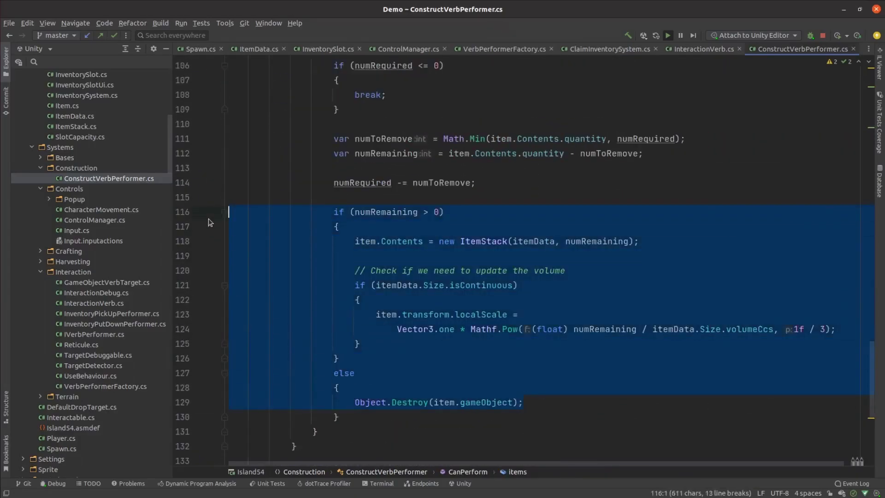
Highlight the Object.Instantiate call for the structure prefab and the line that doubles existingClaim.radius.
scroll(495, 351, "down", 6)
left_click(578, 305)
left_click_drag(545, 317, 161, 231)
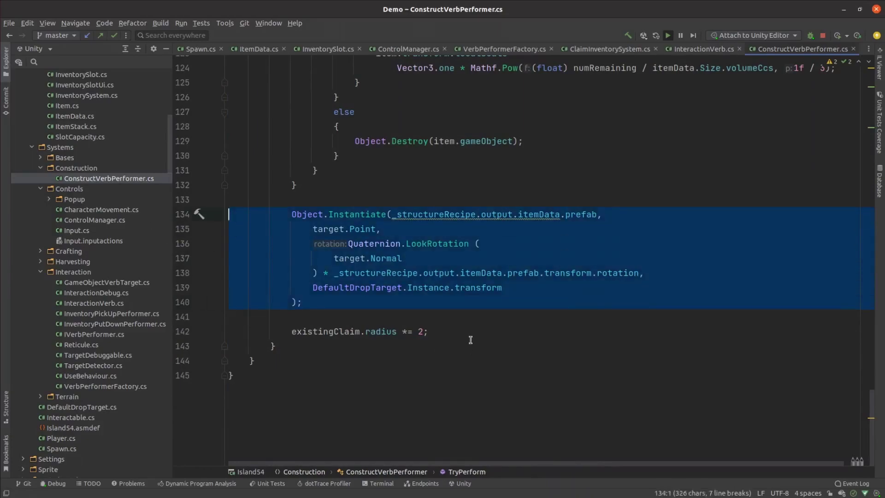
left_click_drag(470, 339, 149, 341)
left_click(599, 329)
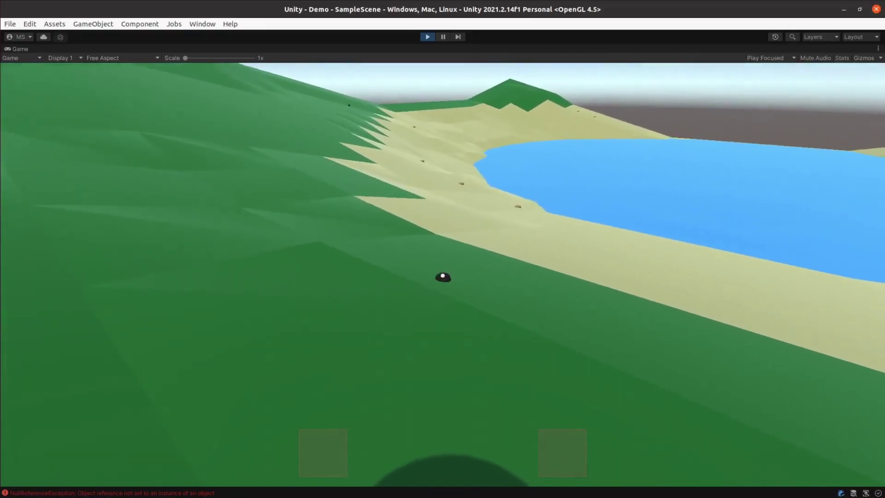
In the running Unity game, pick up the dark stone and a brown beach stone, and craft them into a stone blade.
left_click(442, 276)
key("w")
key("w")
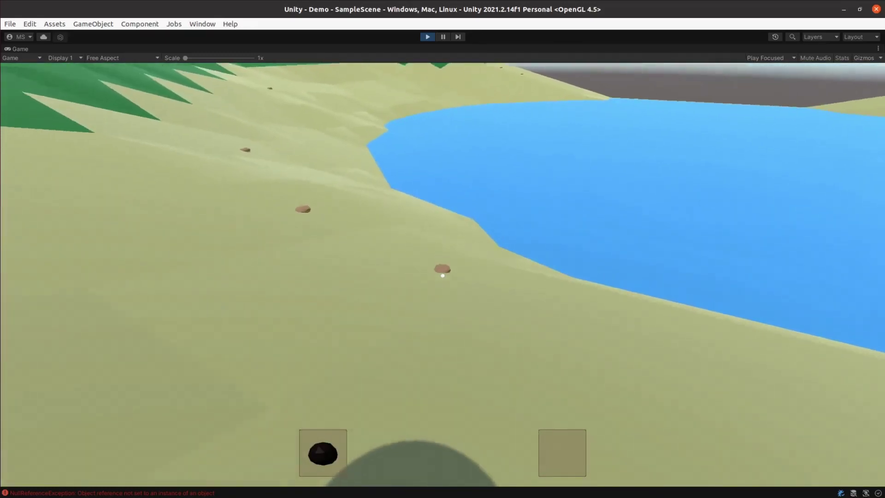
left_click(442, 275)
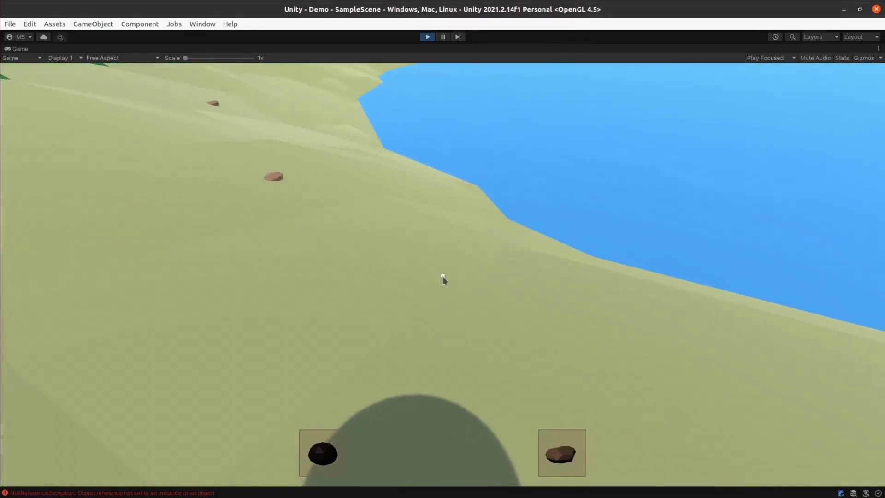
key("Tab")
left_click(346, 276)
left_click(493, 353)
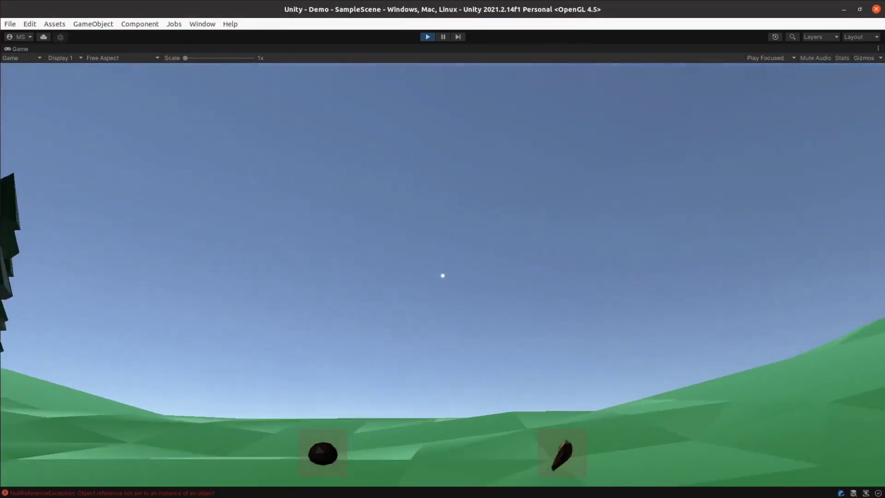
Walk to the spruce trees on the hill, empty the stone-holding hand, and harvest branches from them.
key("w")
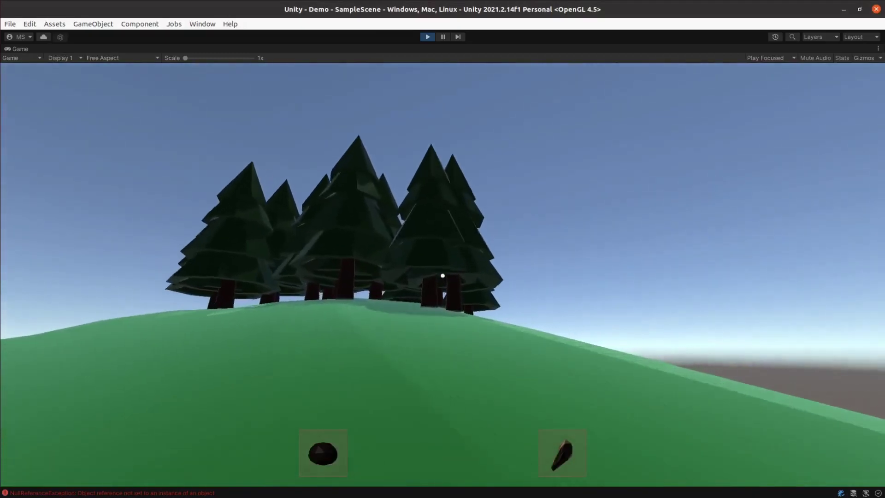
key("w")
left_click(442, 275)
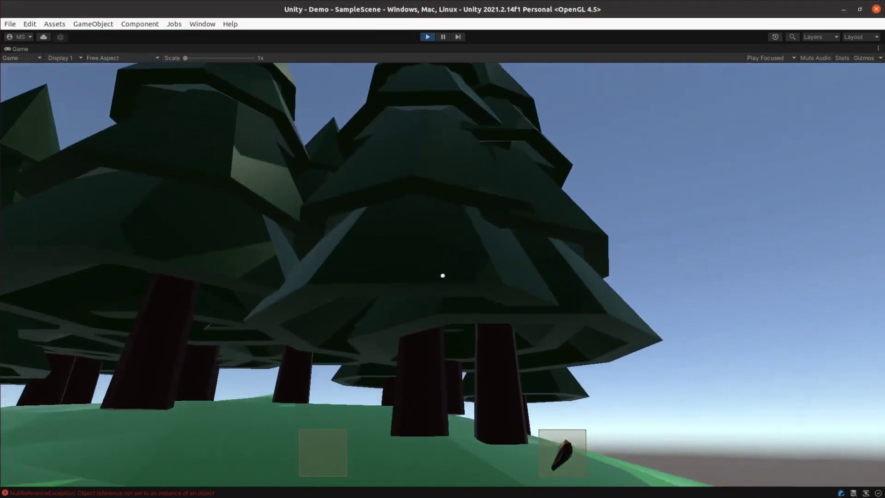
right_click(442, 276)
right_click(443, 275)
left_click(360, 280)
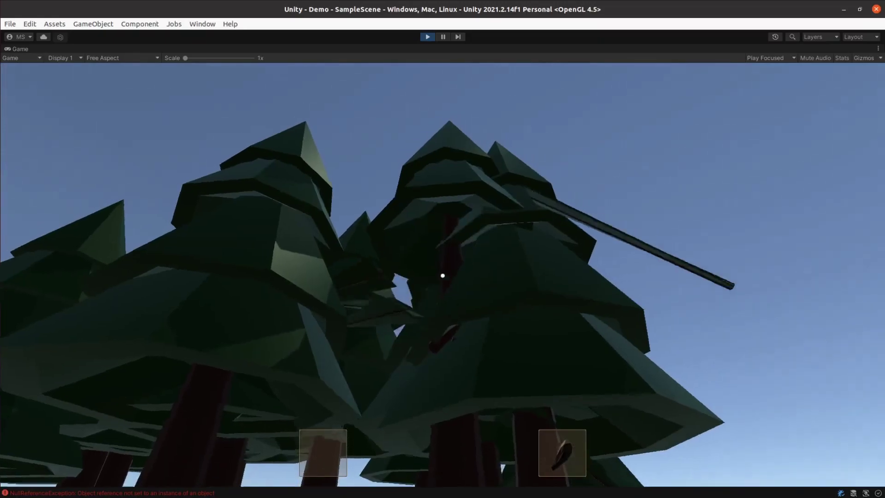
right_click(442, 275)
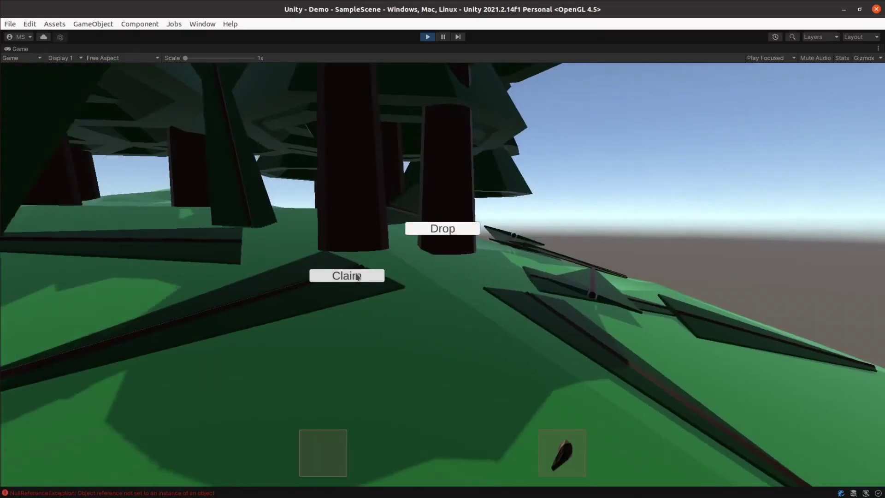
Claim the land around the spruce trees and show the claim's inventory.
key("w")
key("Tab")
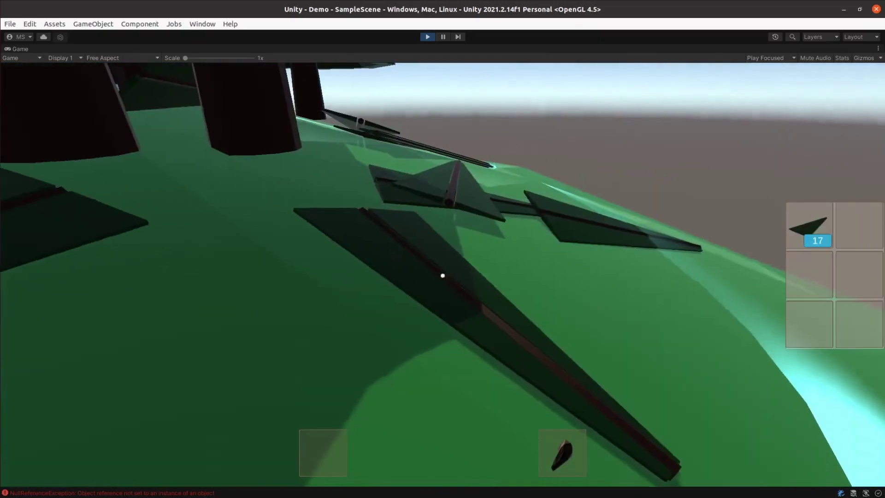
left_click(357, 277)
Harvest the fallen spruce branches near the claim's border into sticks and needles.
right_click(443, 276)
left_click(357, 275)
right_click(442, 276)
left_click(358, 275)
right_click(442, 275)
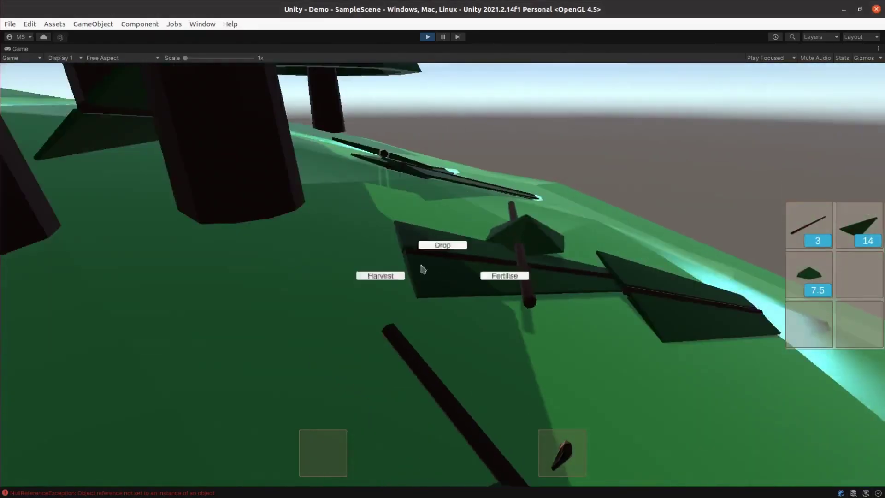
left_click(358, 275)
right_click(442, 275)
right_click(442, 275)
left_click(358, 276)
right_click(442, 275)
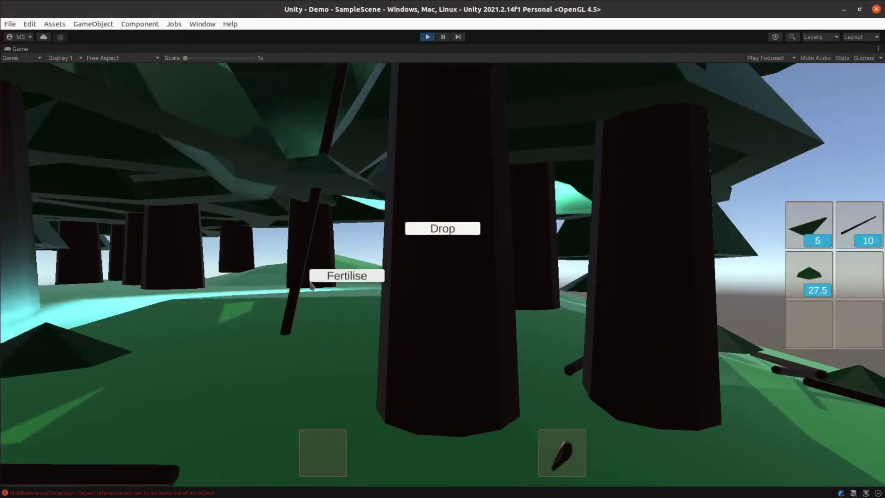
Keep harvesting branches inside the claim until the claim inventory holds 13 sticks.
left_click(347, 276)
right_click(442, 275)
left_click(358, 277)
right_click(443, 276)
left_click(386, 275)
key("w")
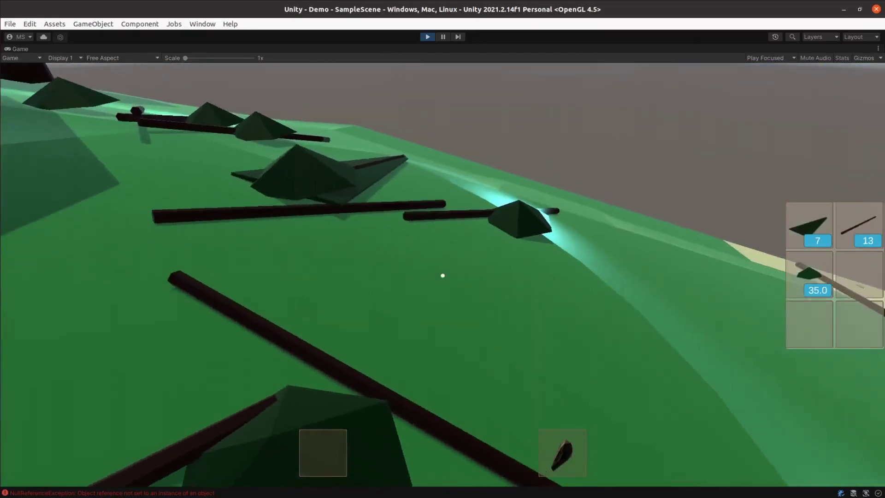
Construct the A-frame shelter on the claimed land and walk inside it.
left_click(348, 276)
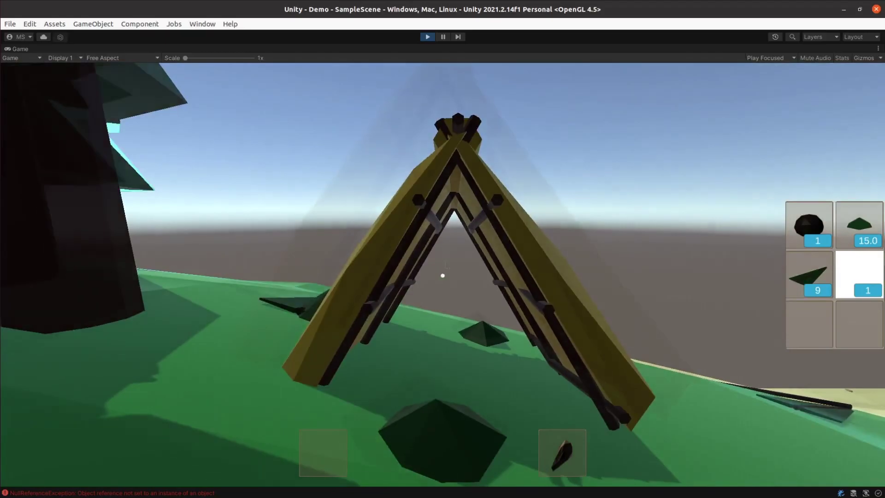
key("w")
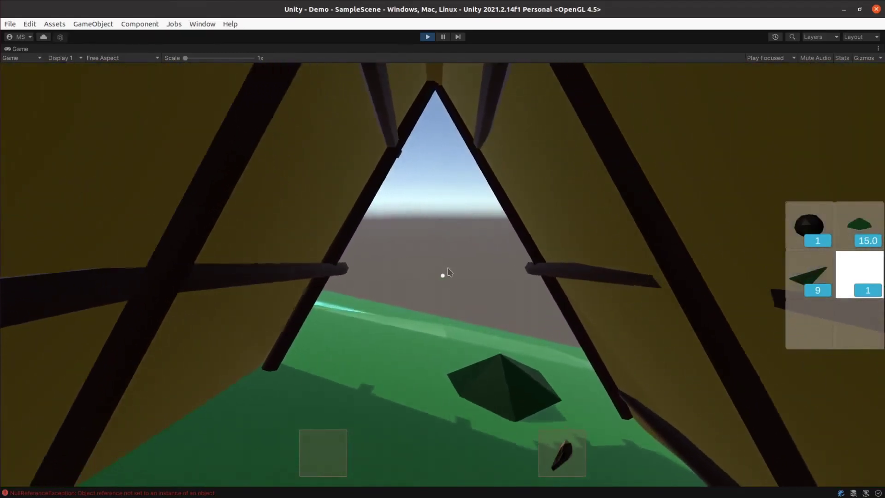
Walk around and through the finished A-frame shelter to examine its covering, inner pole frame and both open ends.
key("w")
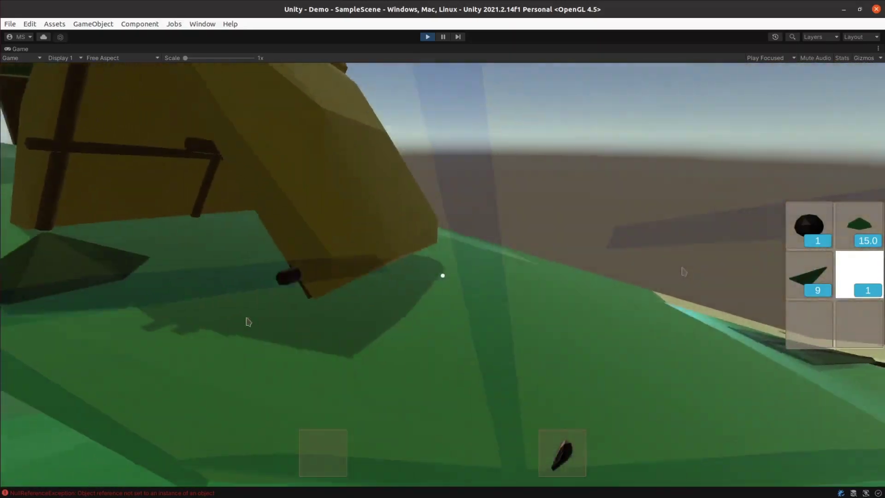
key("w")
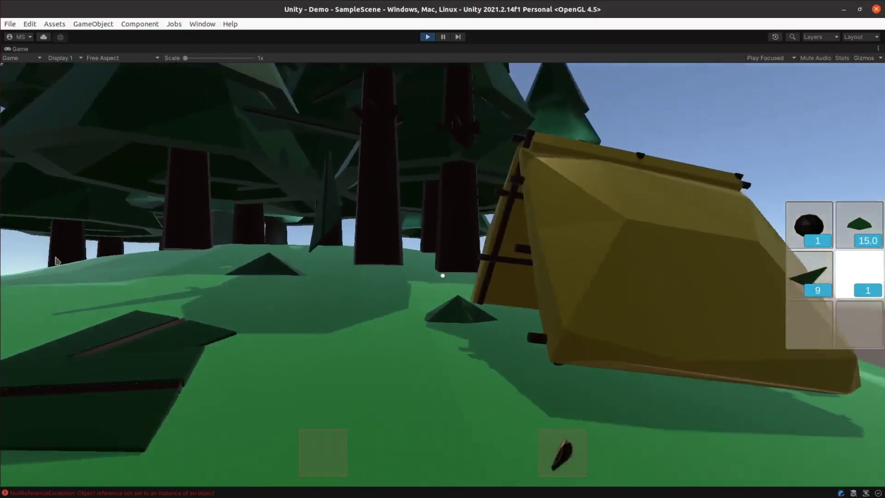
key("w")
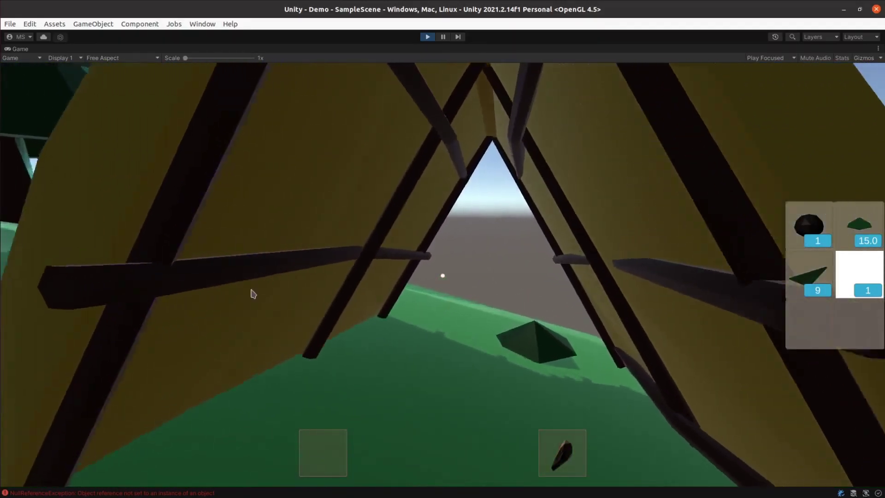
key("w")
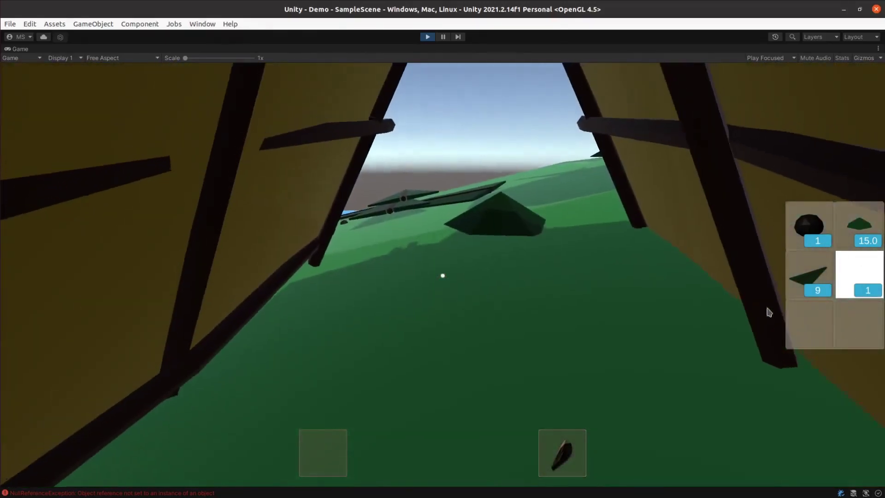
key("w")
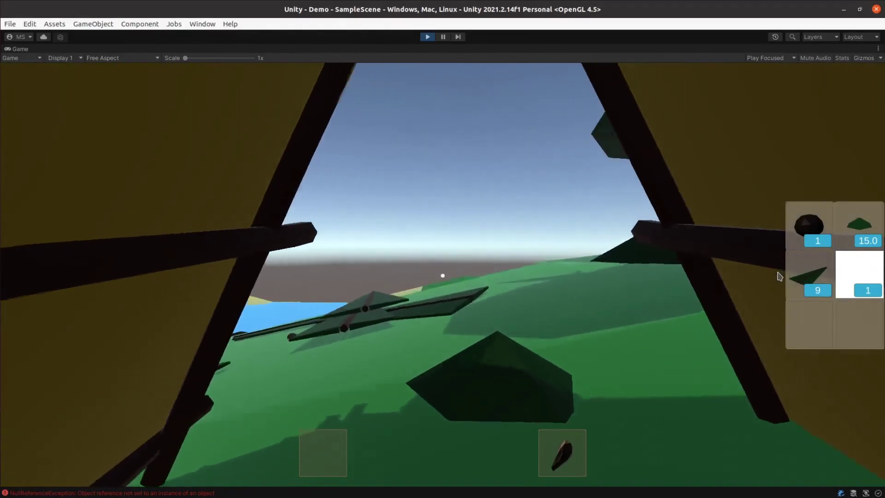
key("s")
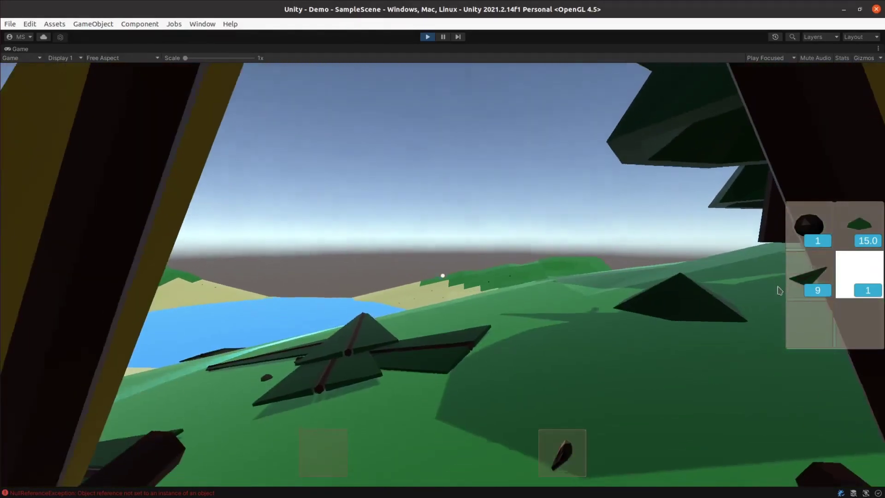
key("w")
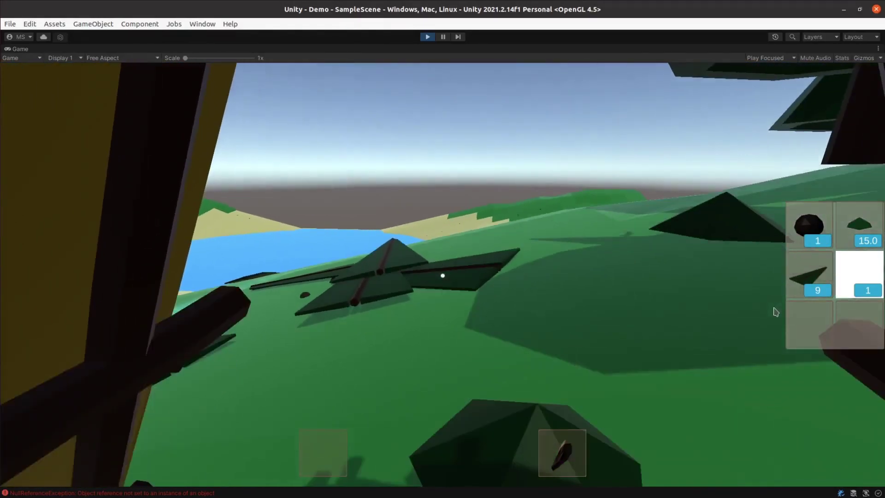
key("w")
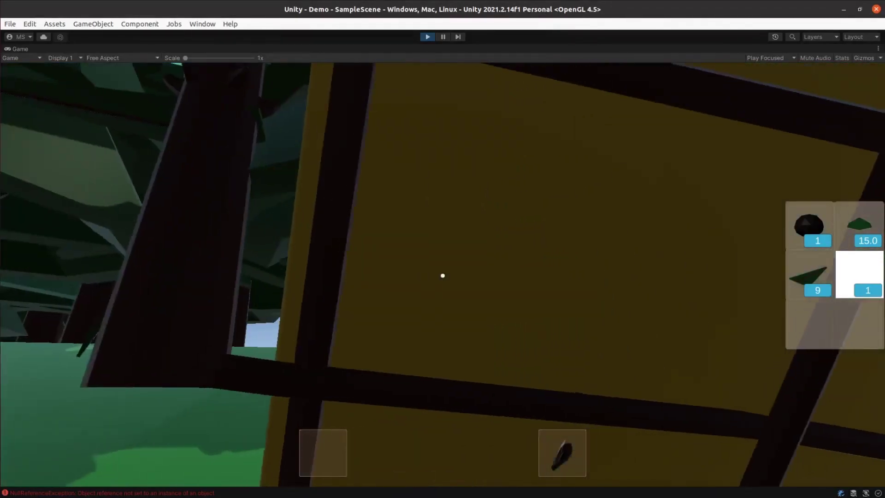
key("a")
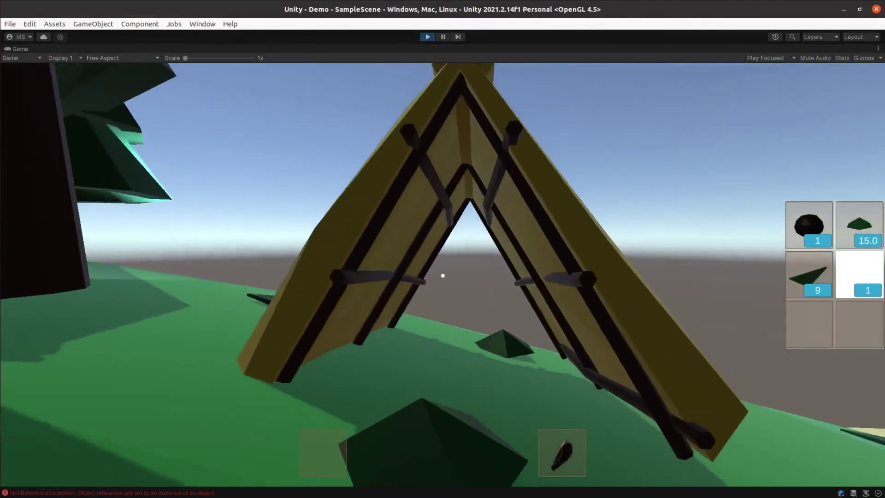